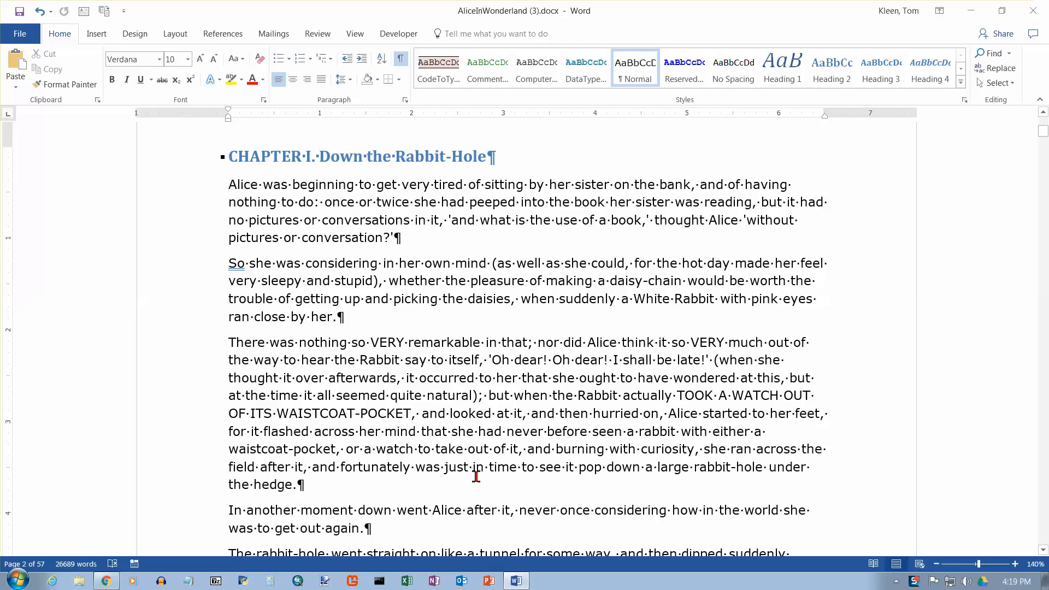
Step: Arrange the whole document's text in two equal columns
left_click(175, 36)
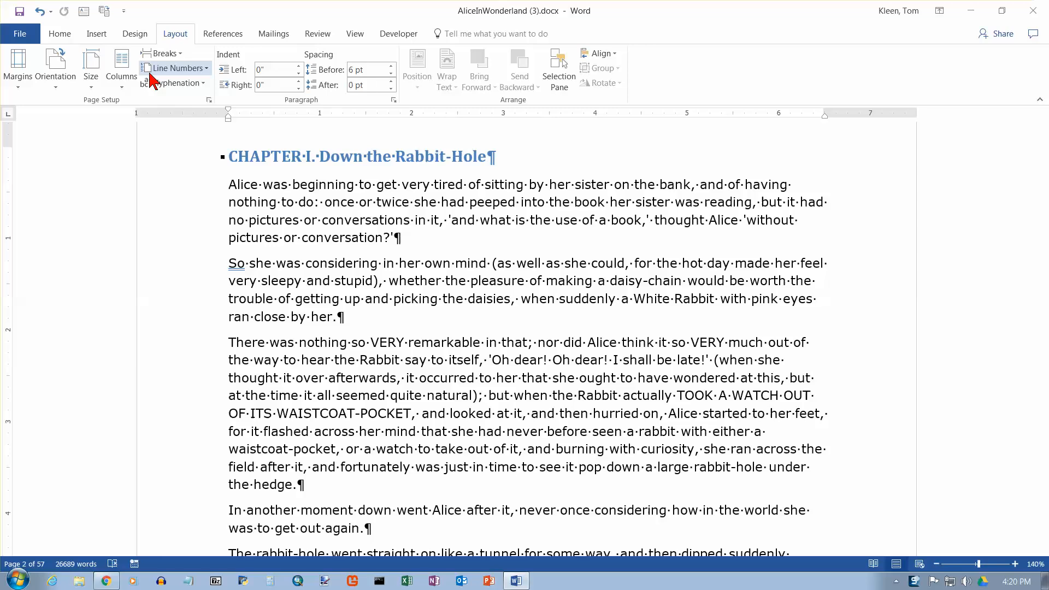
left_click(122, 85)
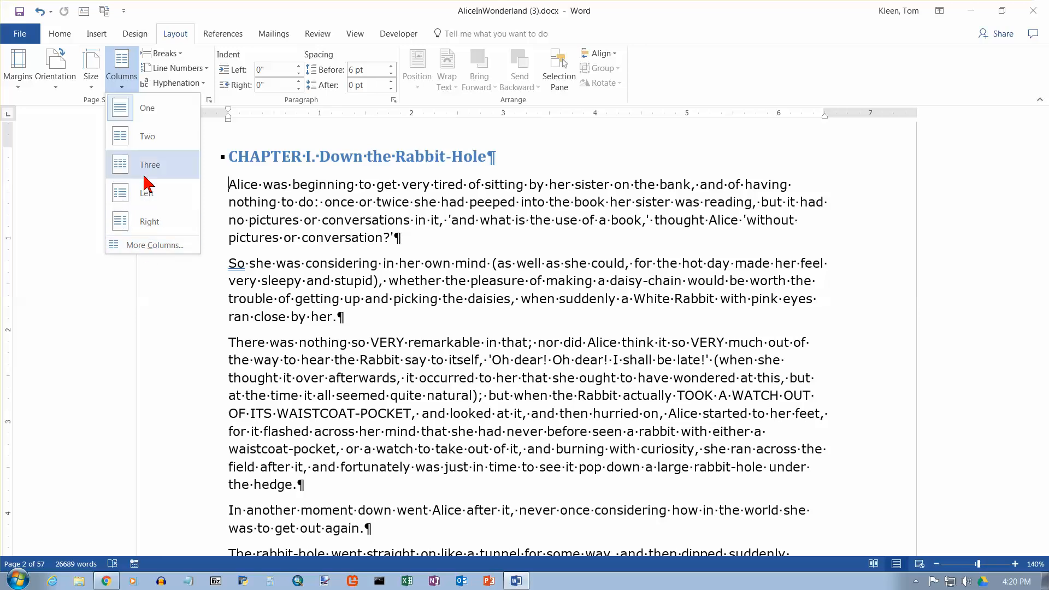
left_click(145, 138)
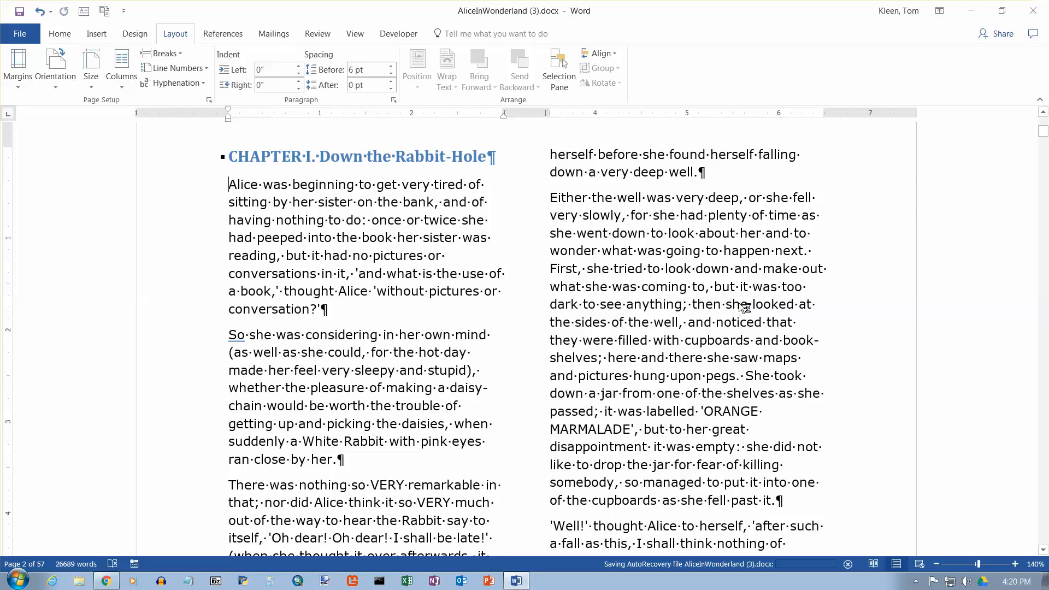
Step: Examine the two-column layout on the title page and across all pages at 10% zoom, ending at 150% zoom
scroll(738, 303, "up", 5)
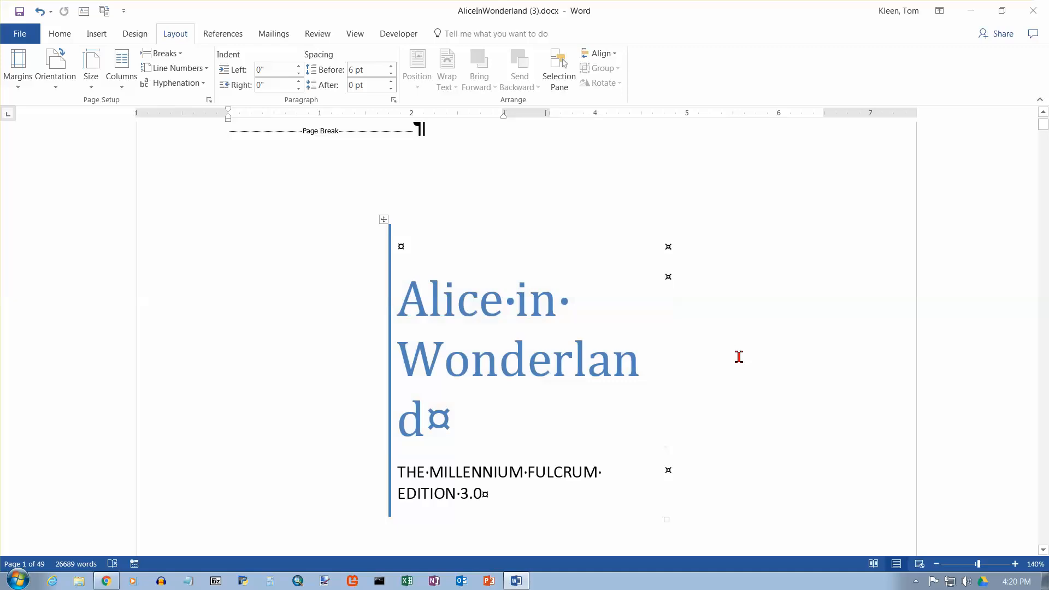
scroll(739, 357, "down", 5)
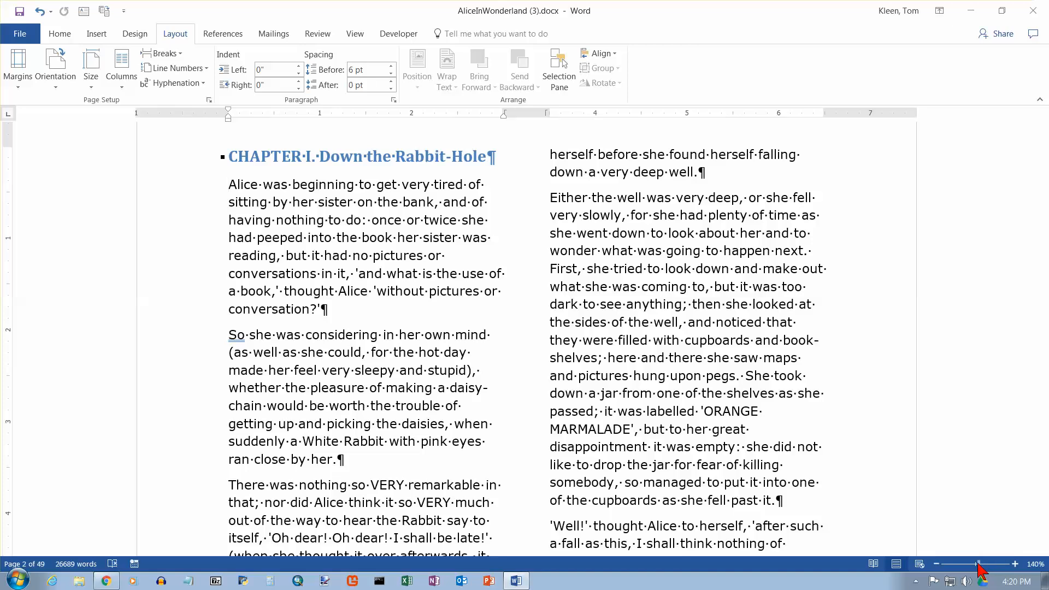
left_click_drag(978, 564, 942, 564)
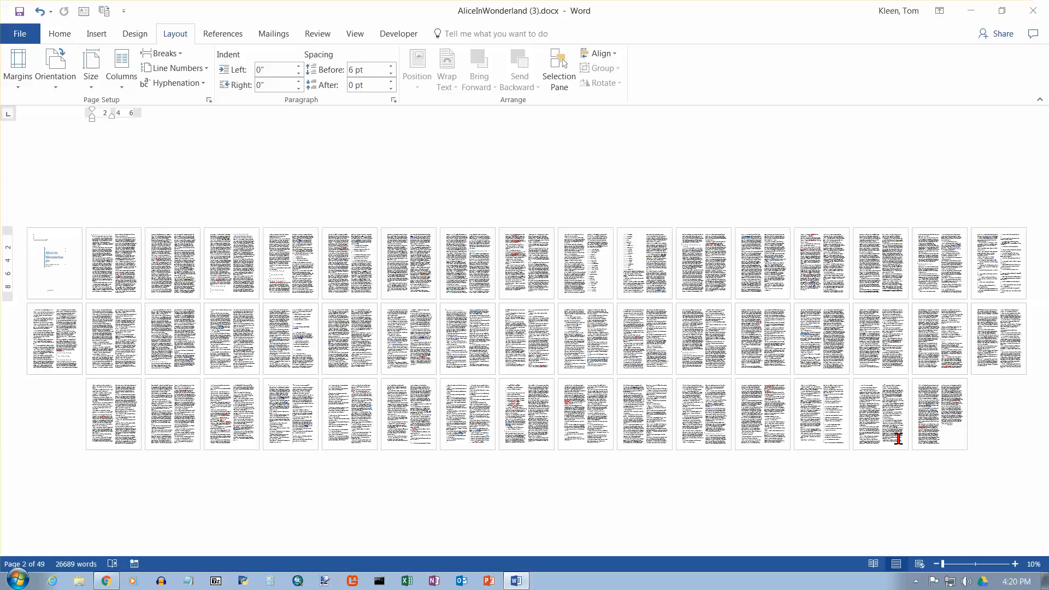
left_click(978, 564)
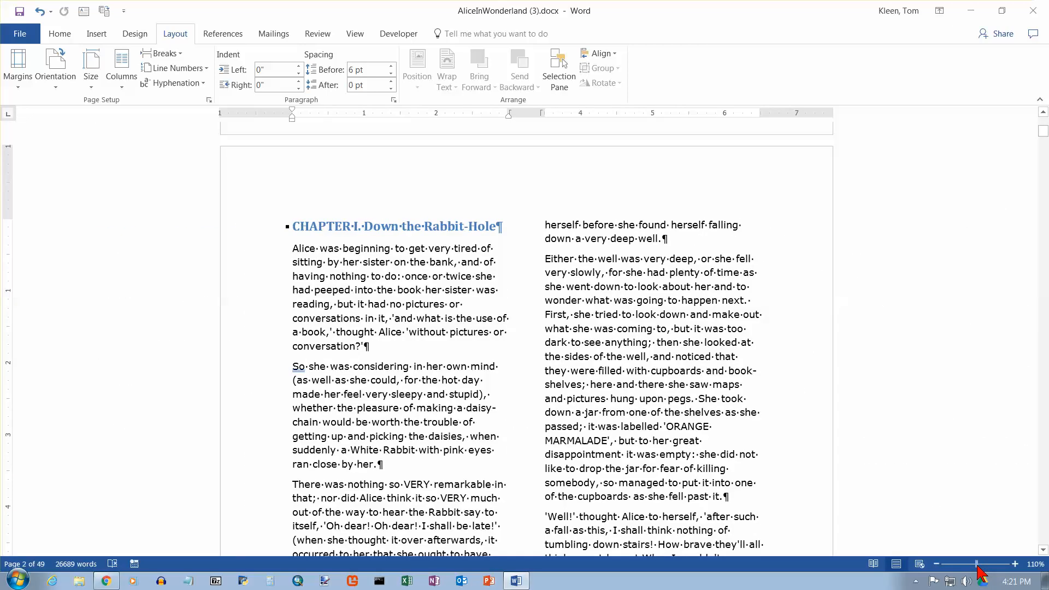
left_click(1015, 564)
left_click(1015, 564)
left_click(1015, 564)
left_click(1015, 564)
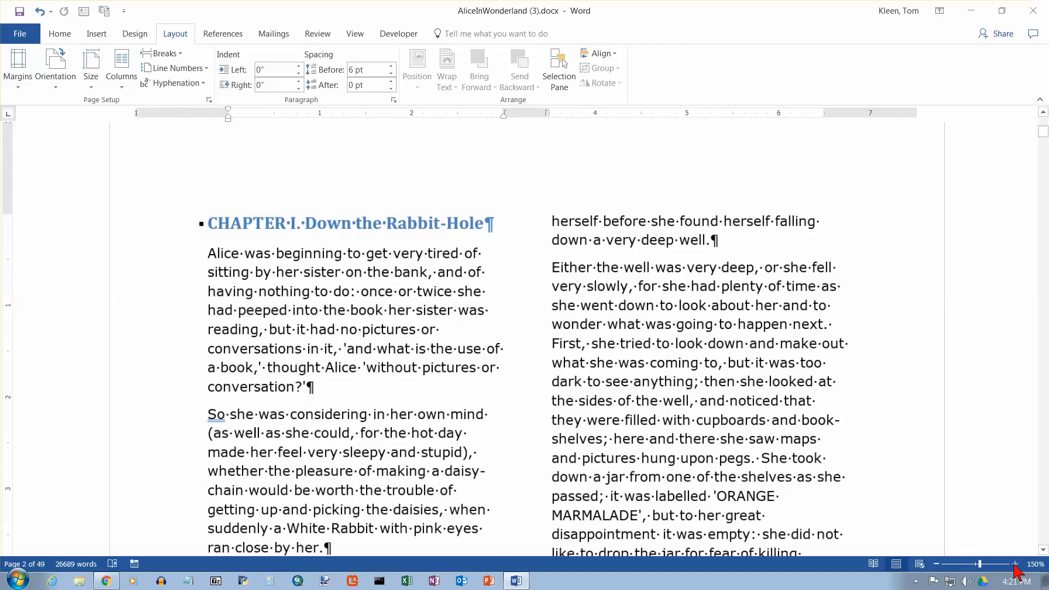
Step: Add a vertical line between the two columns throughout the whole document
left_click(122, 85)
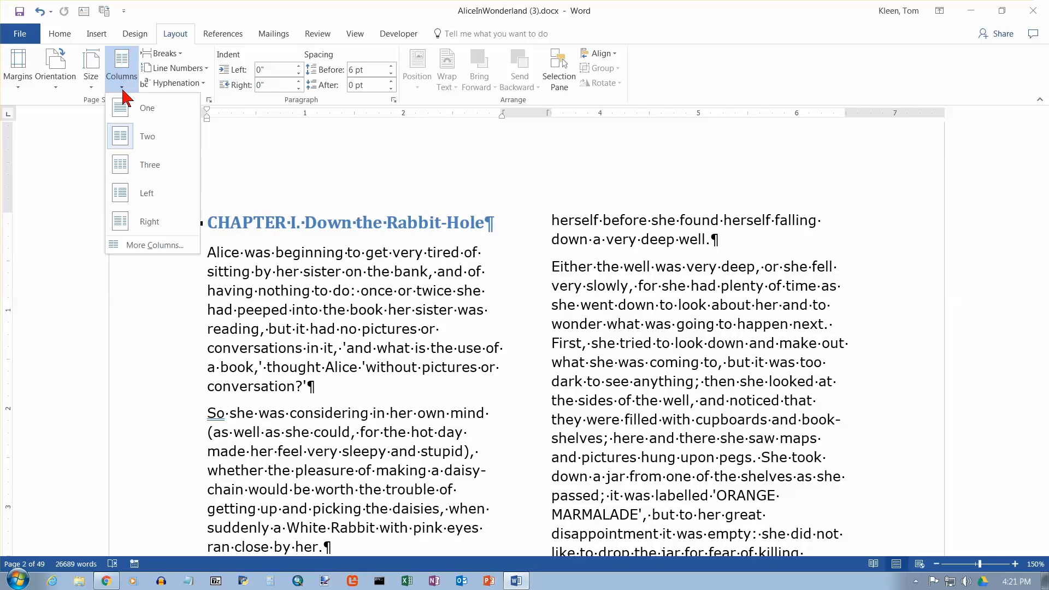
left_click(145, 246)
left_click_drag(511, 169, 781, 151)
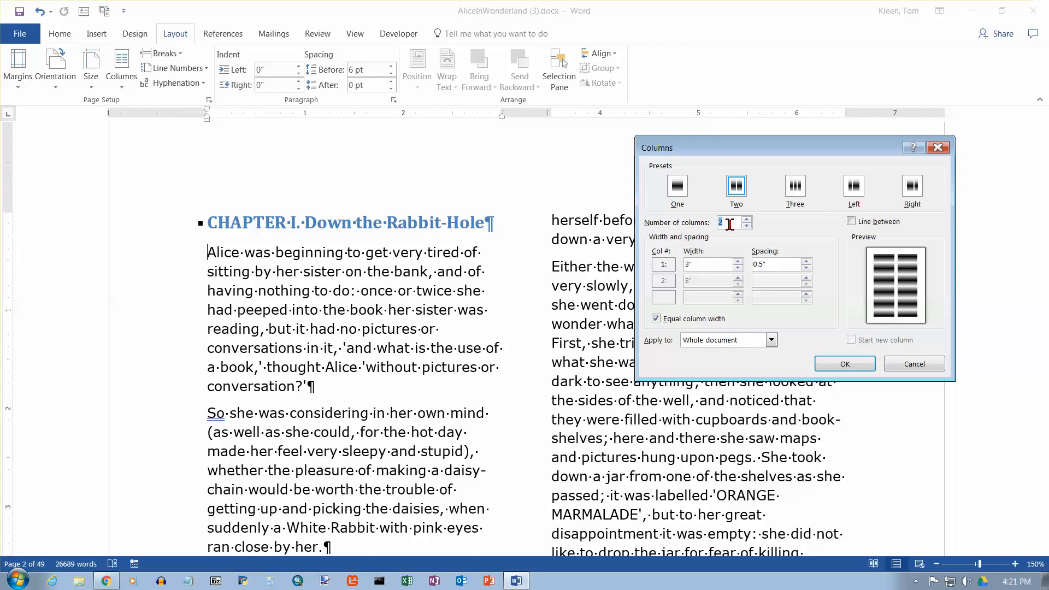
left_click(852, 221)
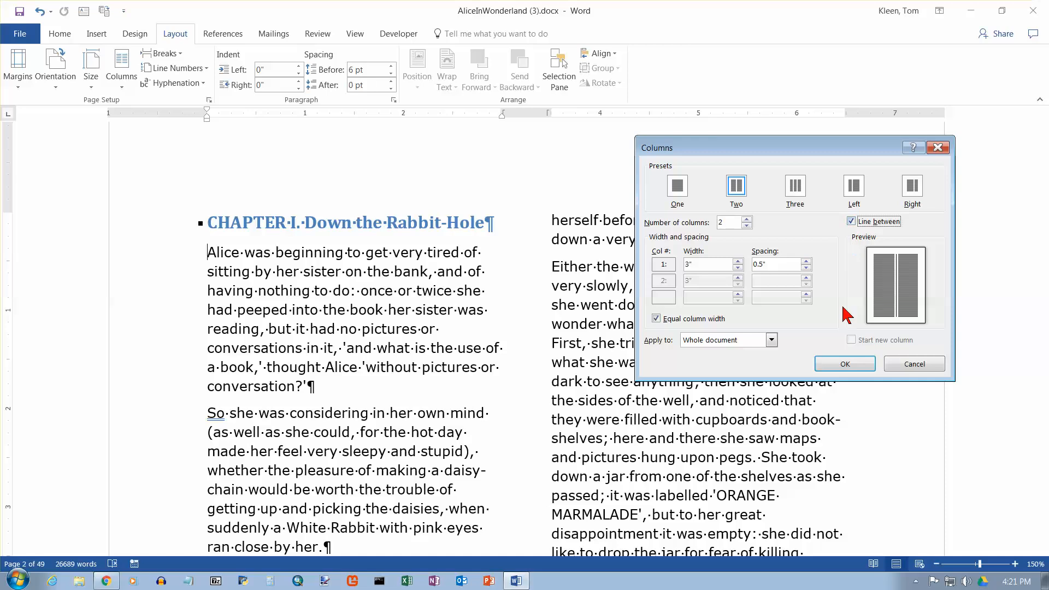
left_click(845, 364)
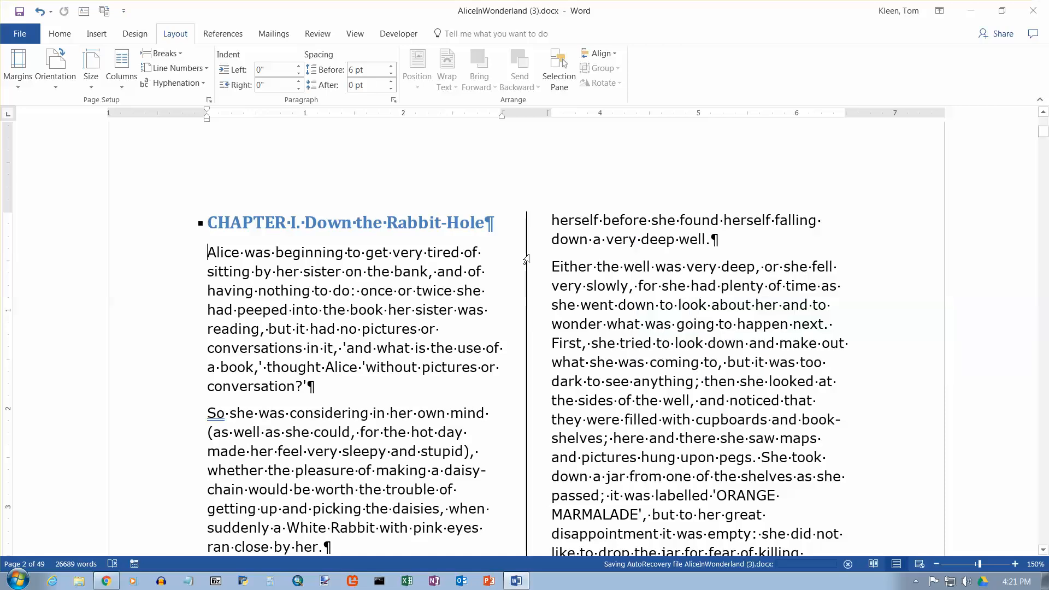
Step: Make the column widths unequal, with the first column 3.5" and the second 2.5" wide, for the whole document
left_click(122, 86)
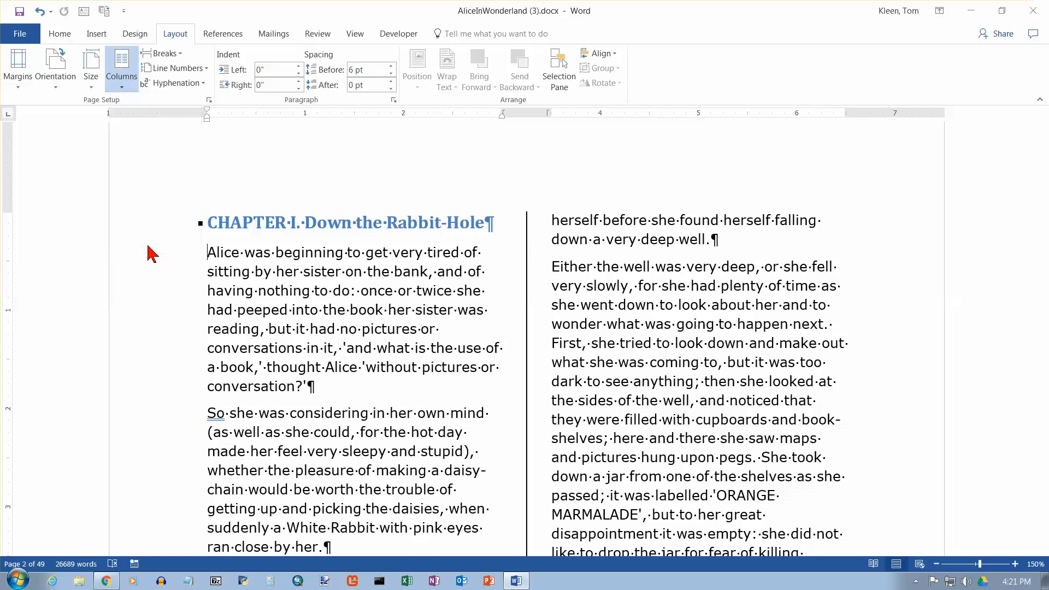
left_click(148, 245)
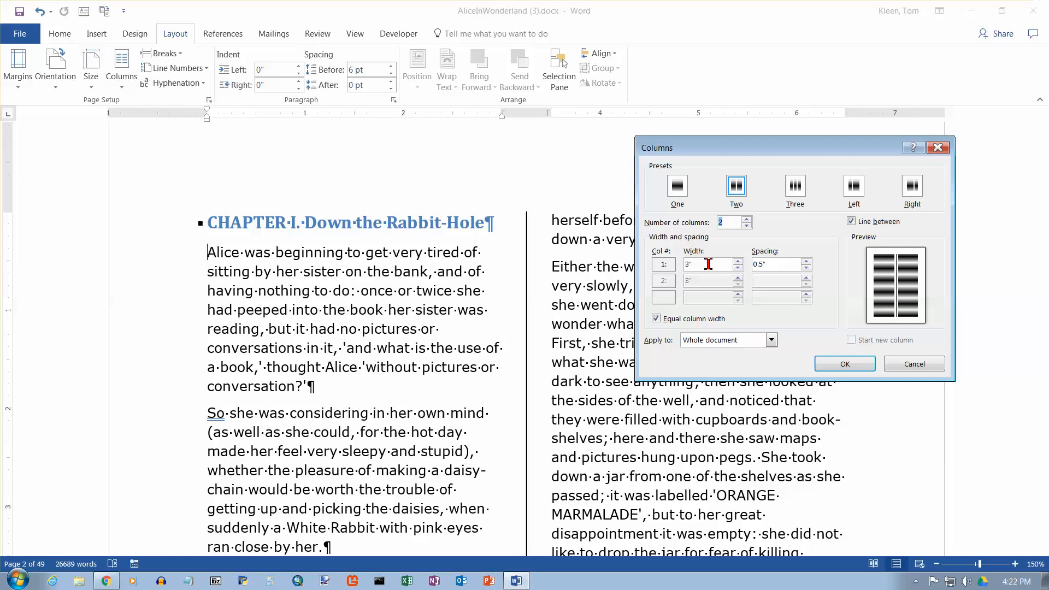
left_click(657, 320)
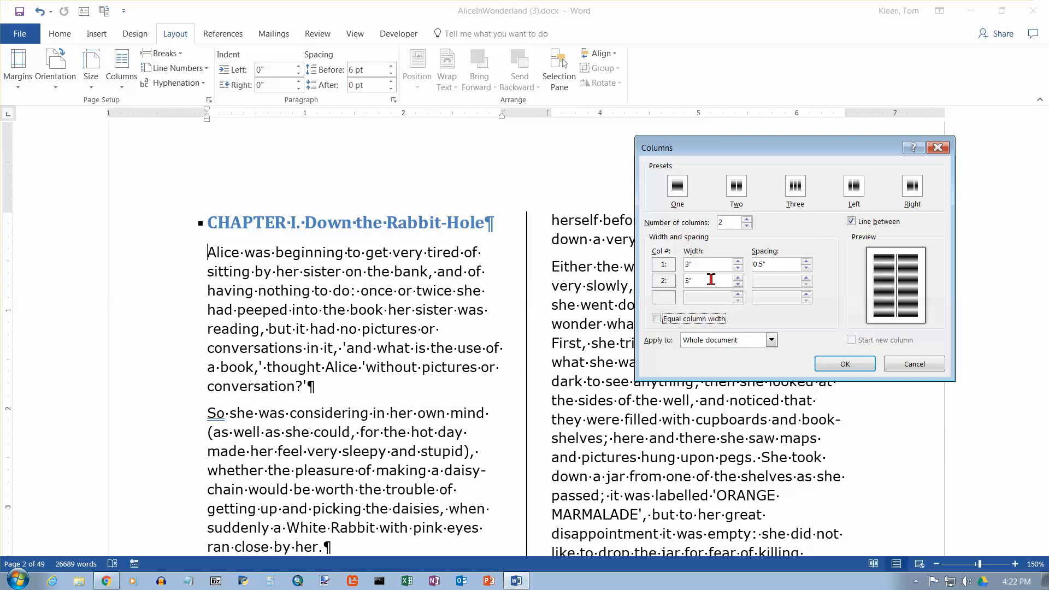
left_click(738, 262)
left_click(738, 262)
left_click(738, 261)
left_click(739, 262)
left_click(738, 261)
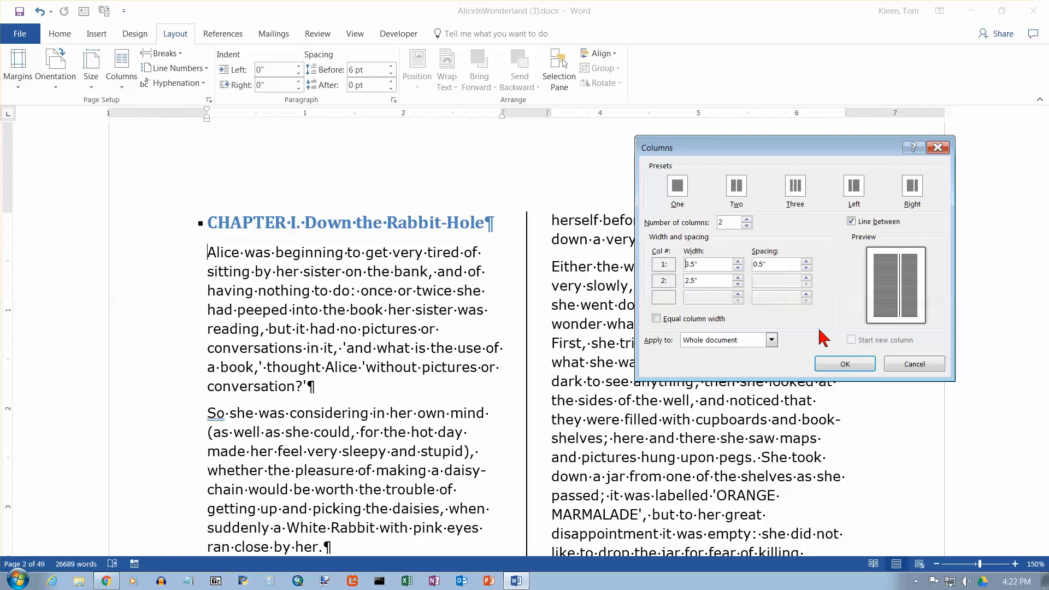
left_click(845, 365)
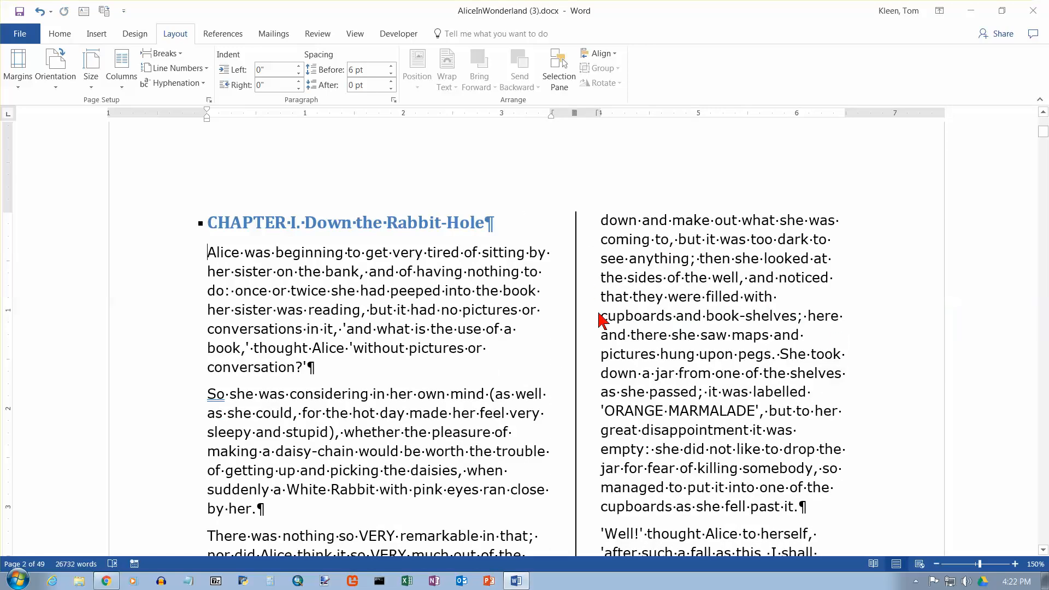
Step: Reduce the spacing between the columns to 0.2" and make both columns equally wide at 3.15"
left_click(122, 83)
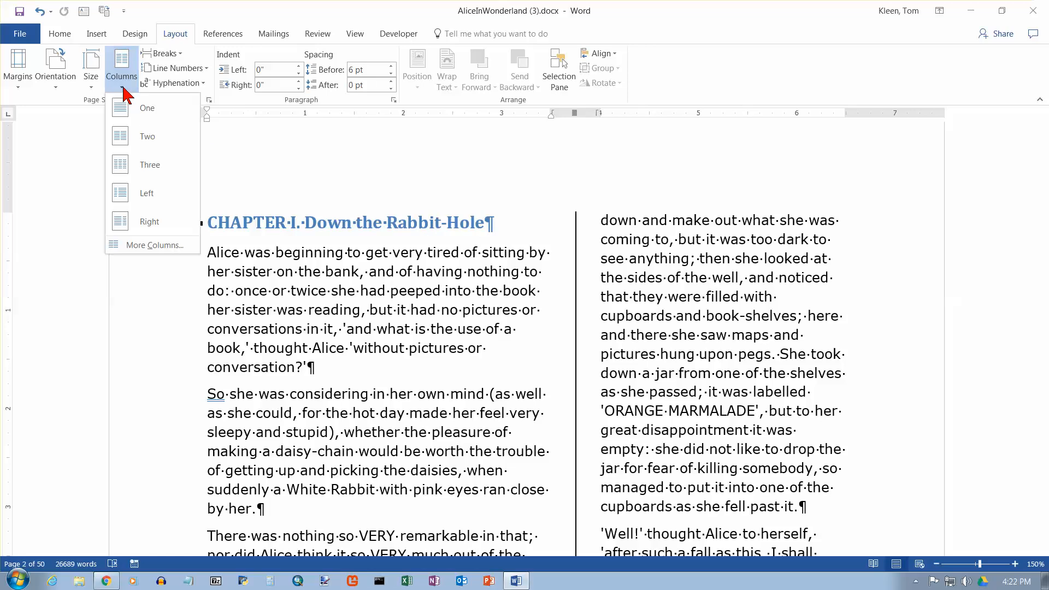
left_click(166, 245)
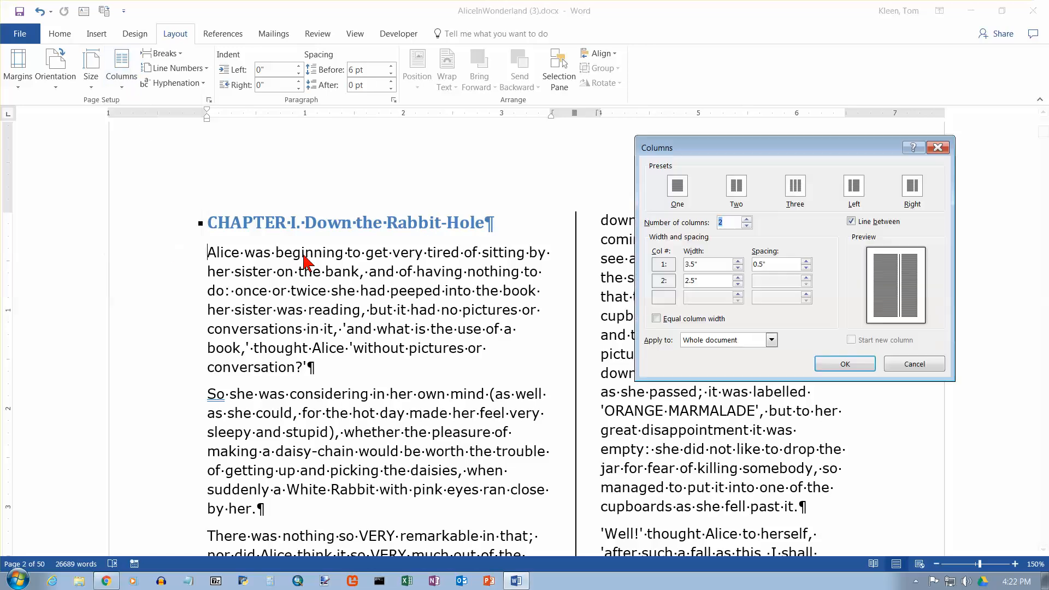
left_click(737, 268)
left_click(738, 268)
left_click(738, 268)
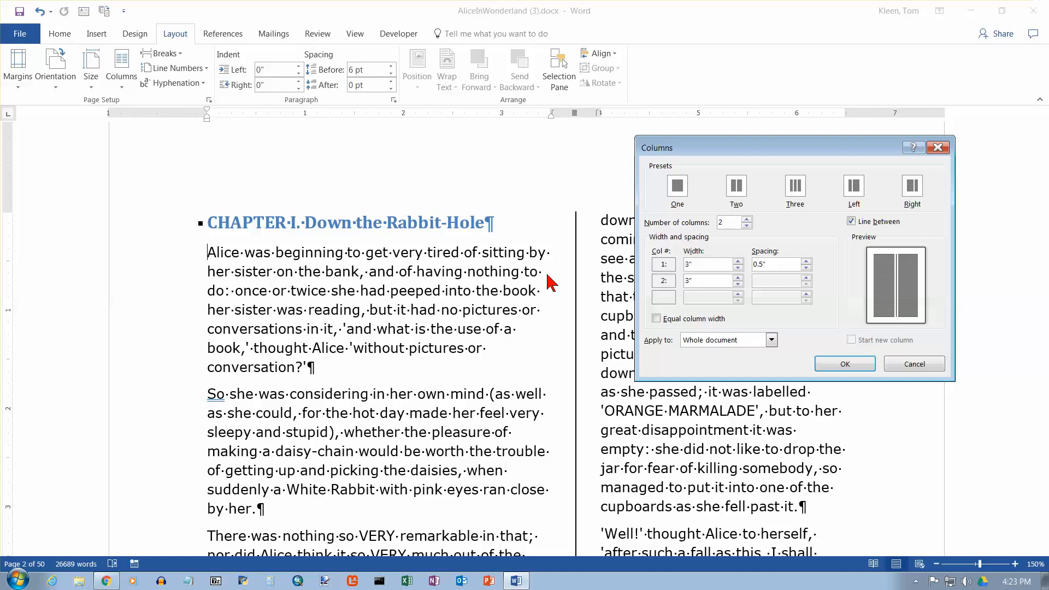
left_click(807, 268)
left_click(806, 268)
left_click(806, 268)
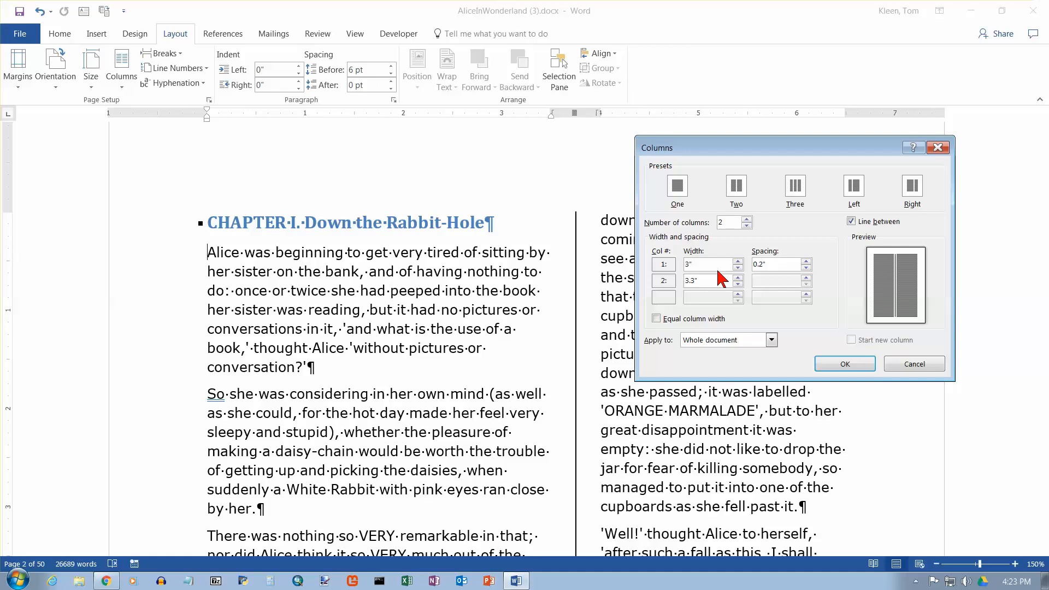
left_click(657, 320)
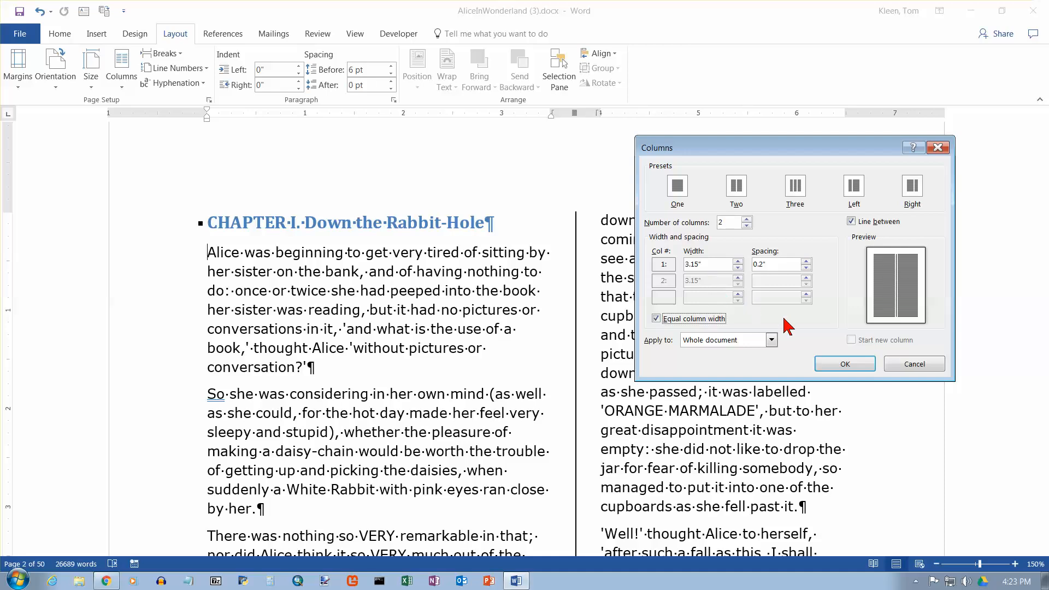
left_click(845, 365)
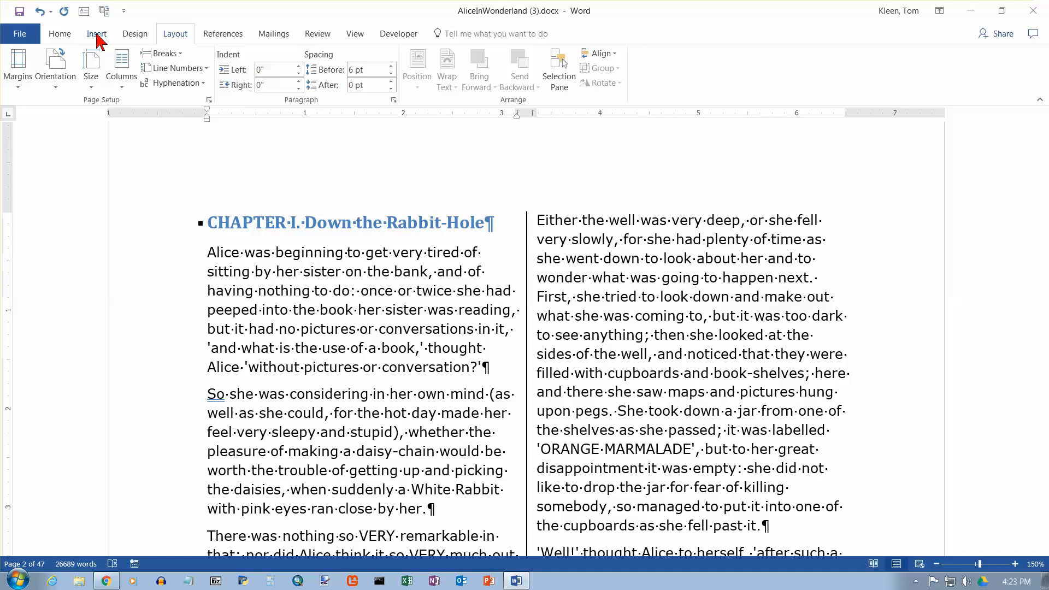
Step: Examine which parts of the document the column settings can apply to, and leave the settings without applying changes
left_click(124, 87)
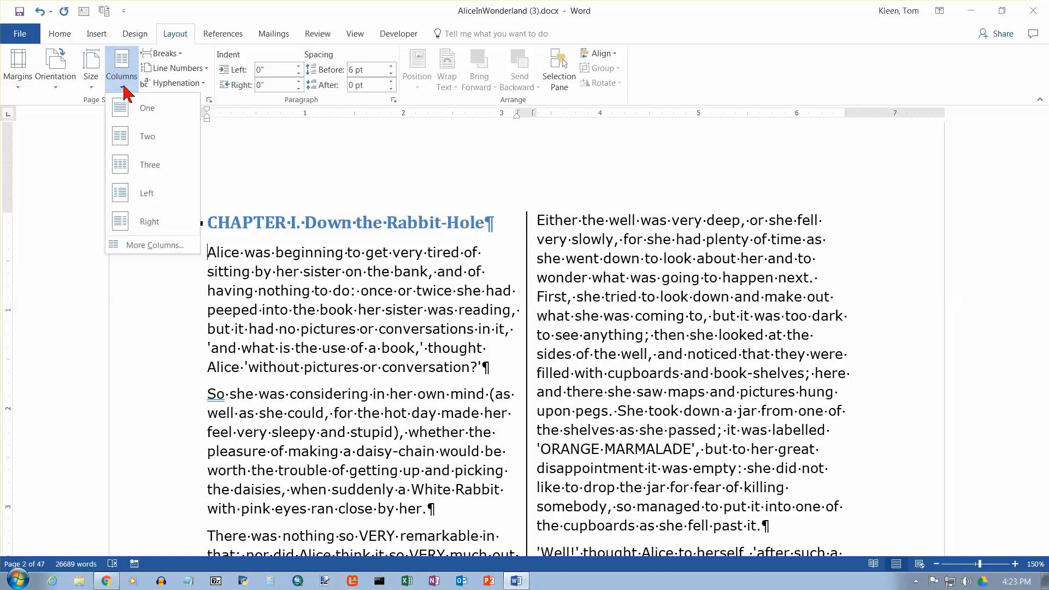
left_click(163, 247)
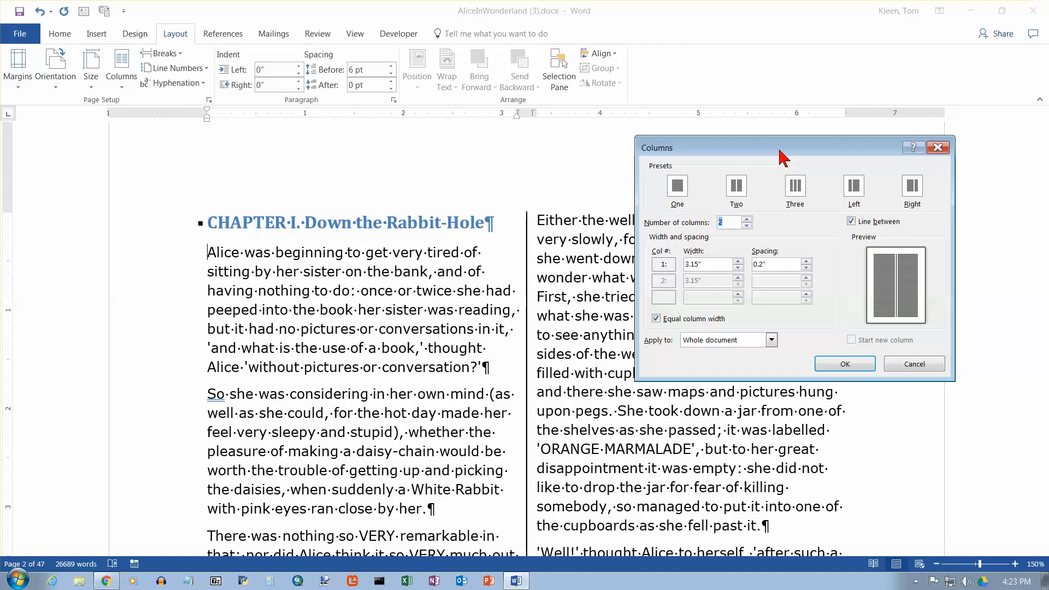
left_click_drag(785, 155, 792, 93)
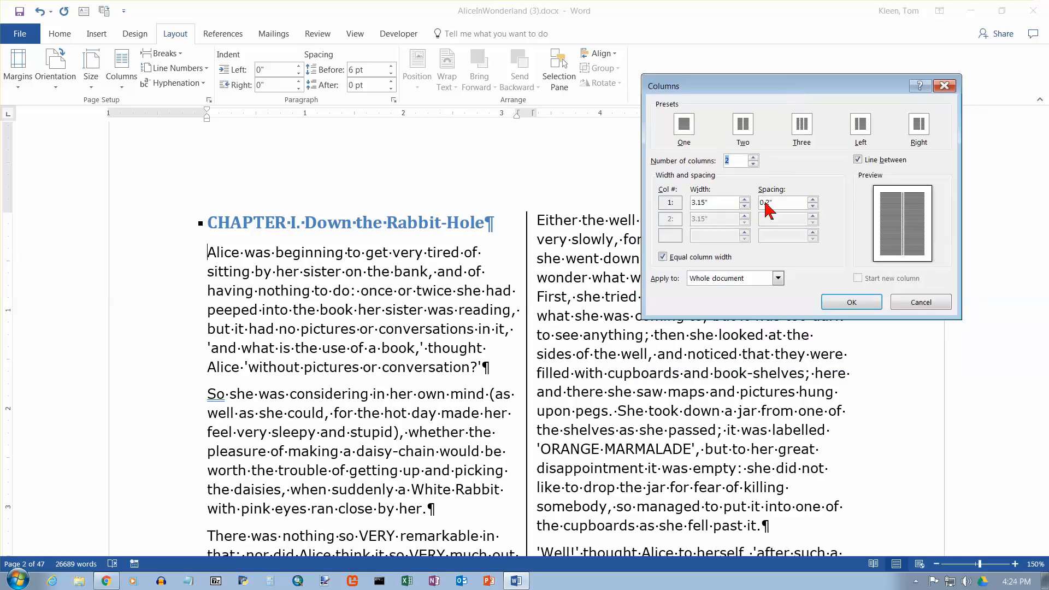
left_click(779, 279)
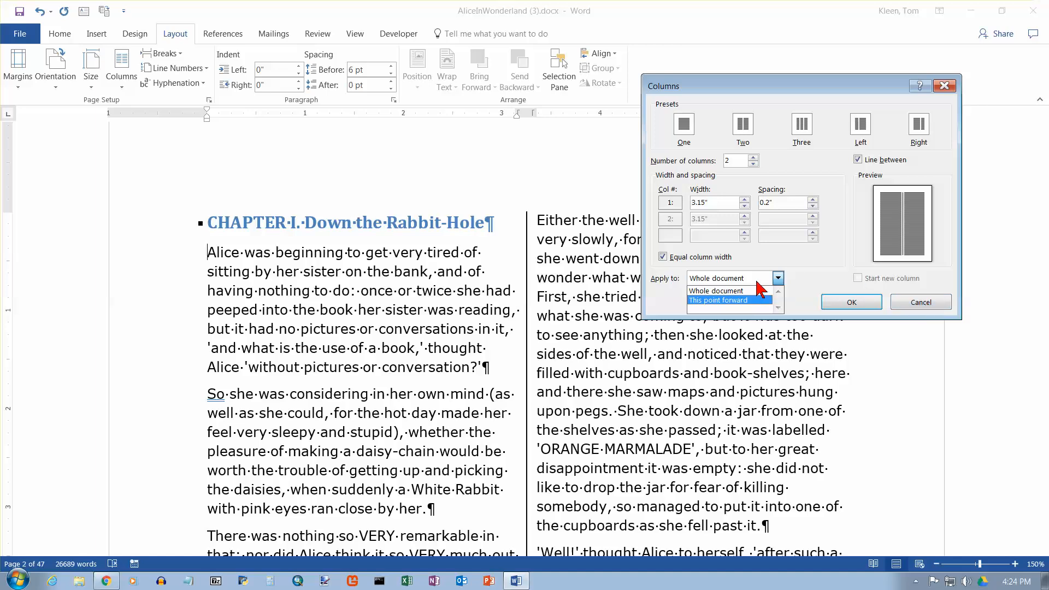
left_click(921, 301)
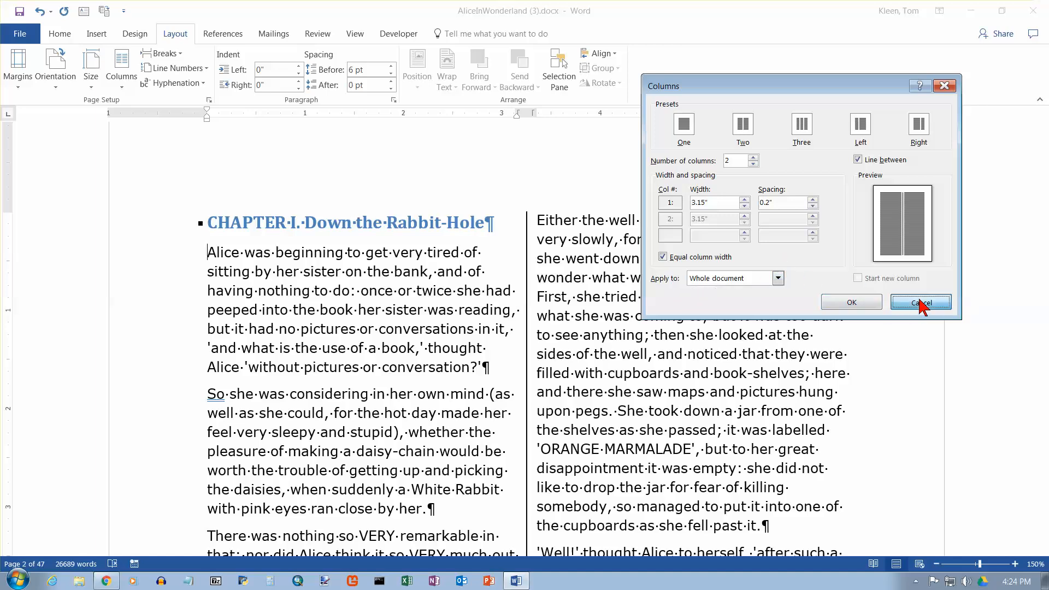
left_click(921, 302)
Step: Return the whole document to a single column and check the title page and the start of Chapter I
left_click(118, 86)
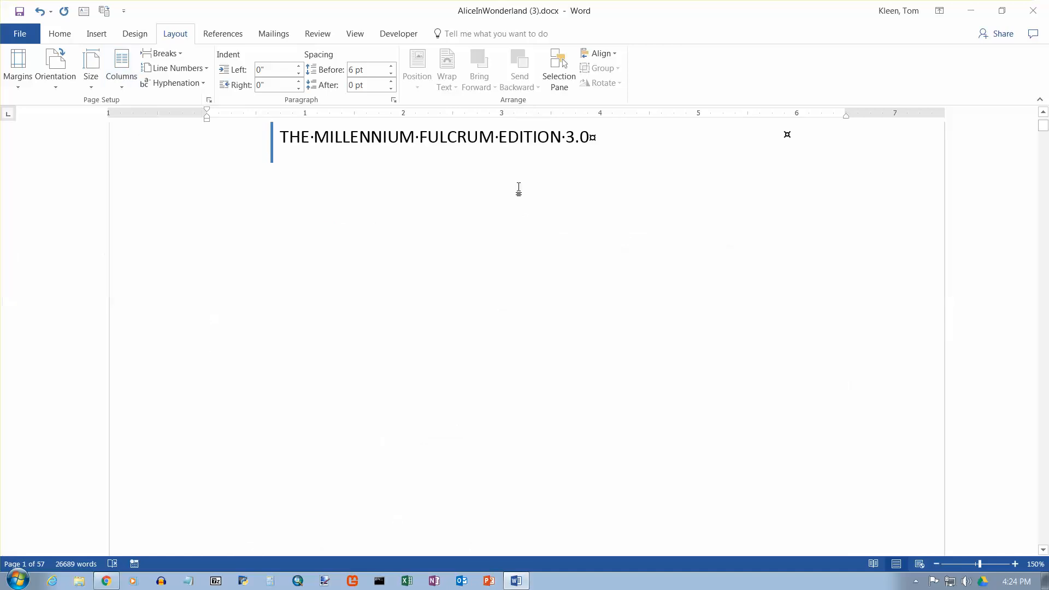
scroll(514, 182, "up", 4)
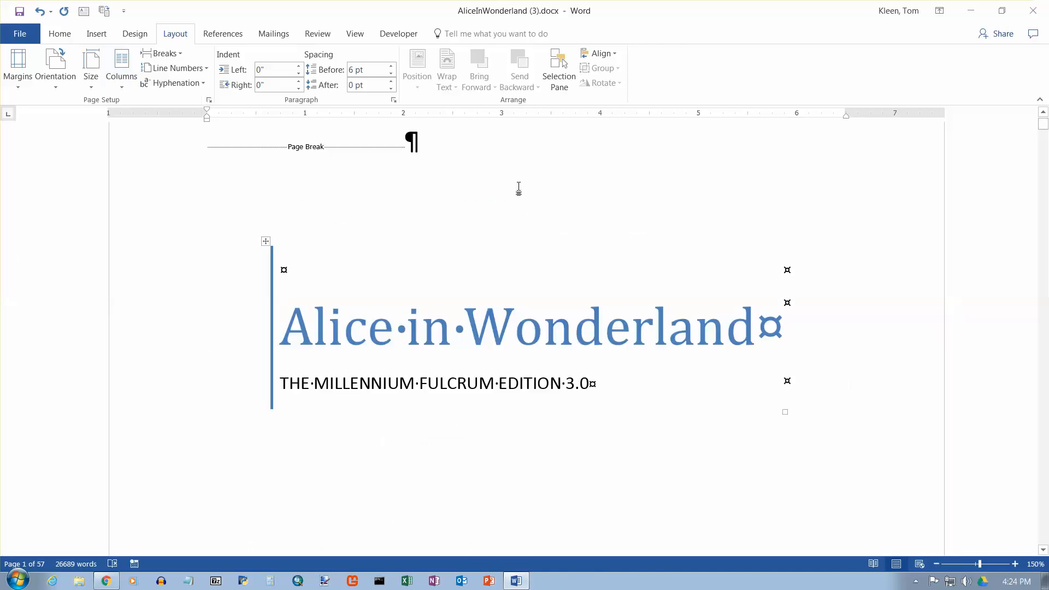
scroll(515, 180, "down", 3)
scroll(514, 179, "down", 8)
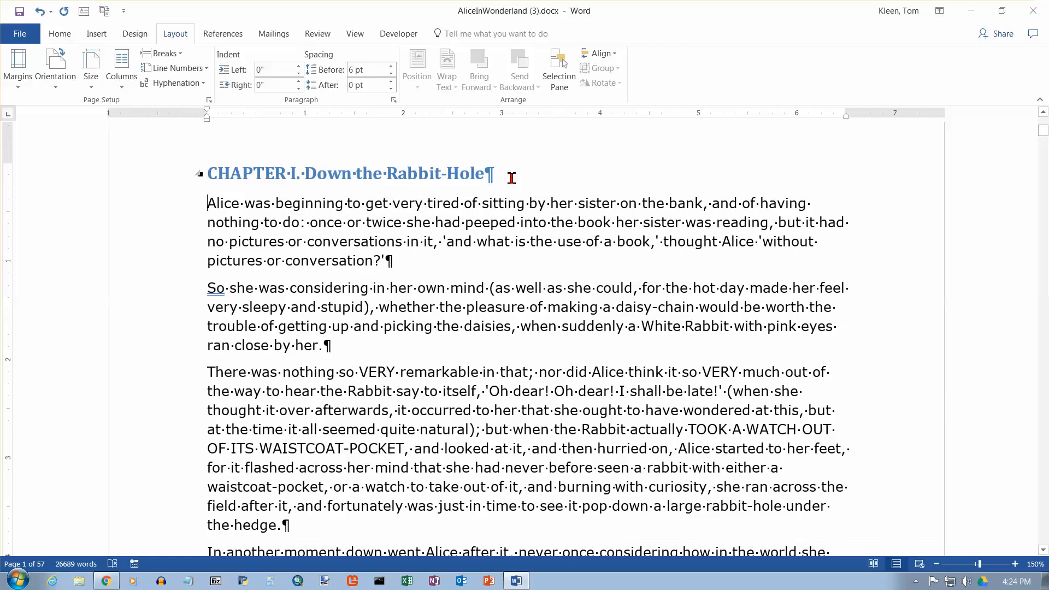
Step: Apply two equal 3" columns with 0.5" spacing and a line between, from the Chapter I heading forward
key("Up")
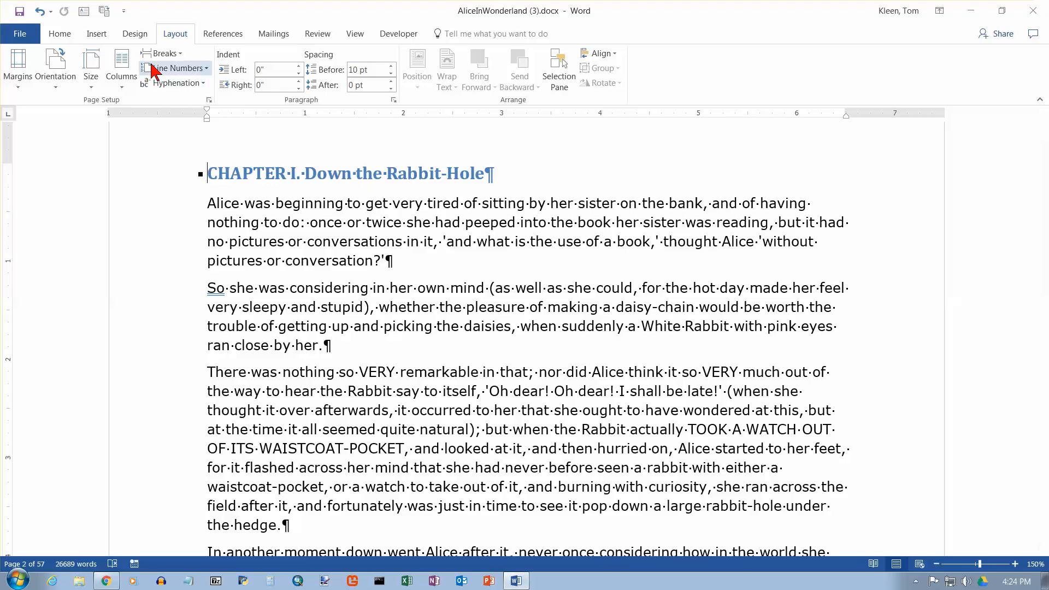
left_click(122, 87)
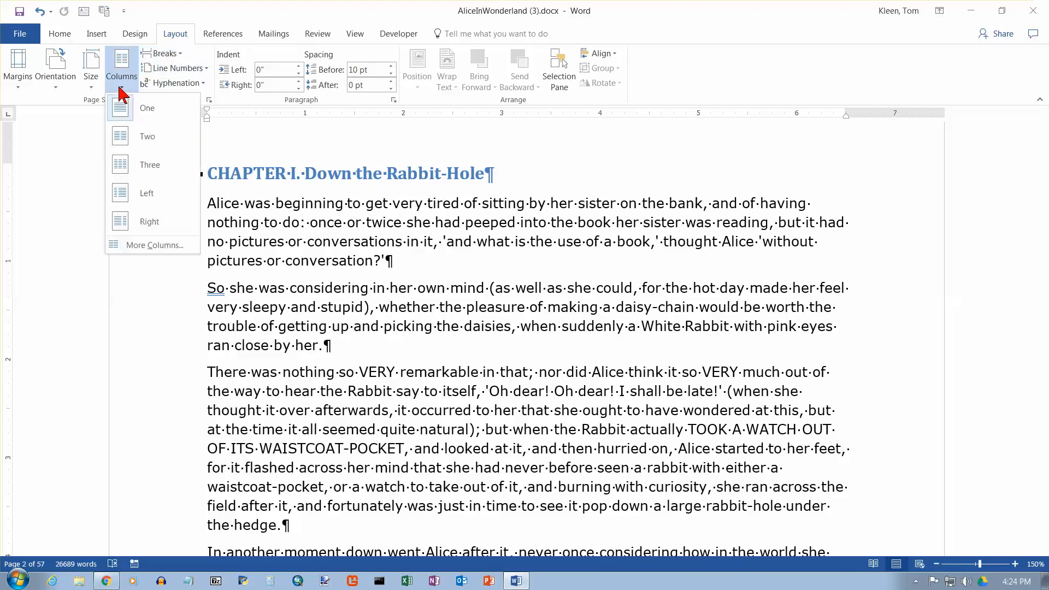
left_click(154, 244)
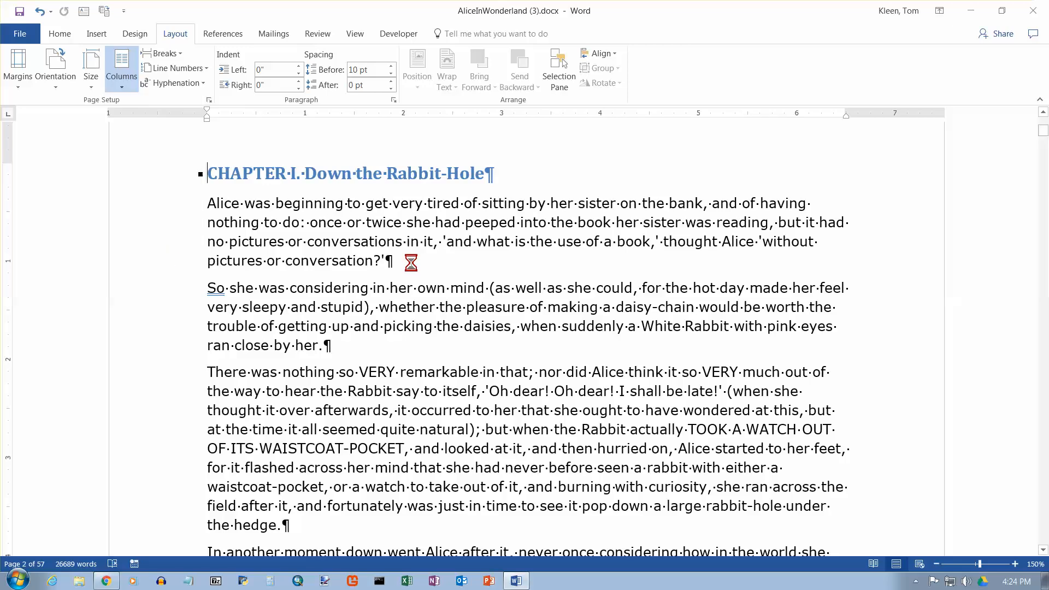
left_click(743, 127)
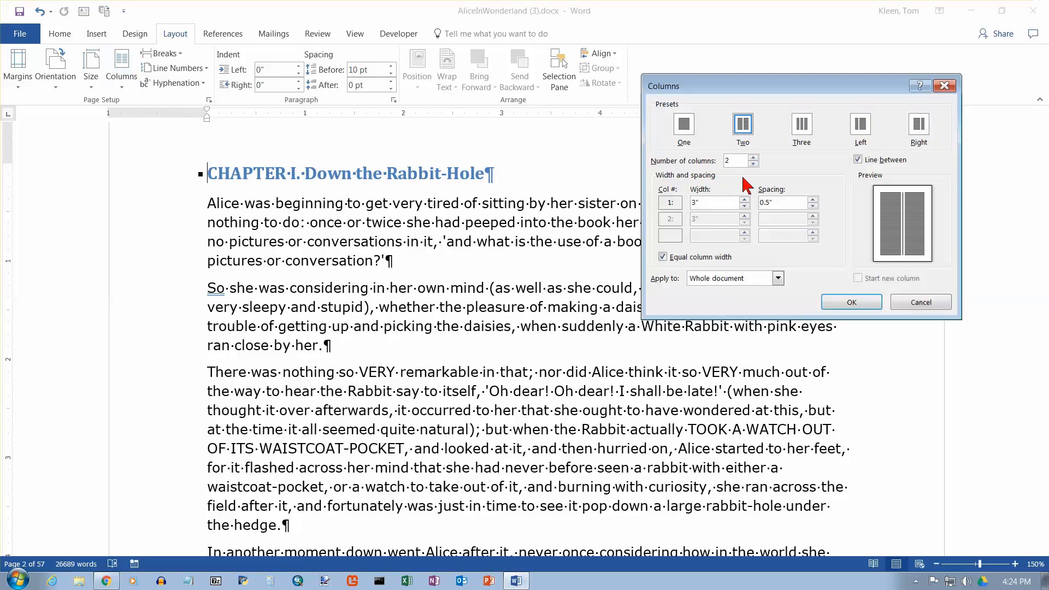
left_click(778, 279)
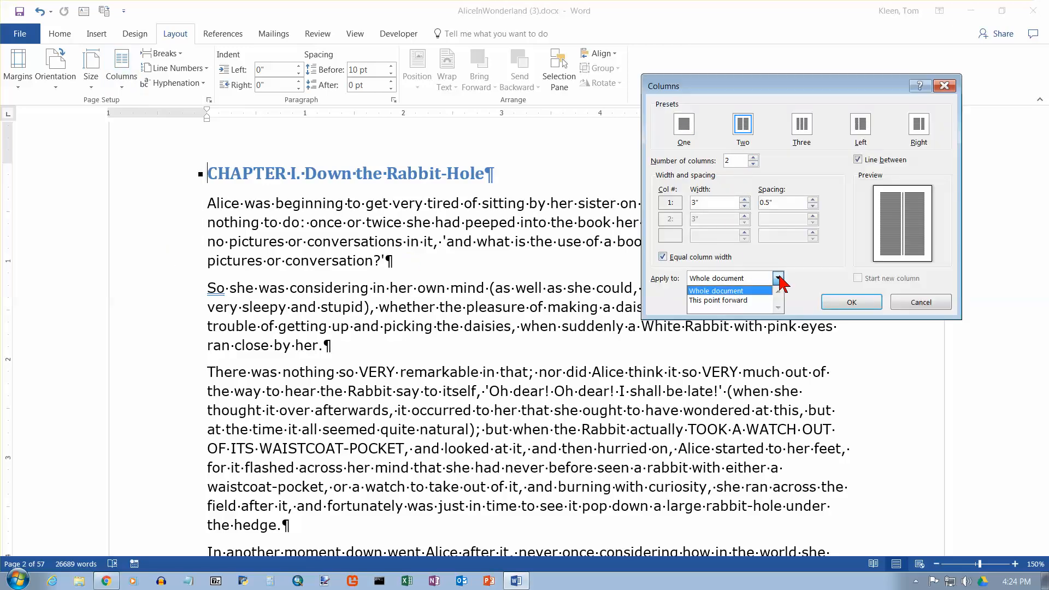
left_click(756, 300)
left_click(852, 304)
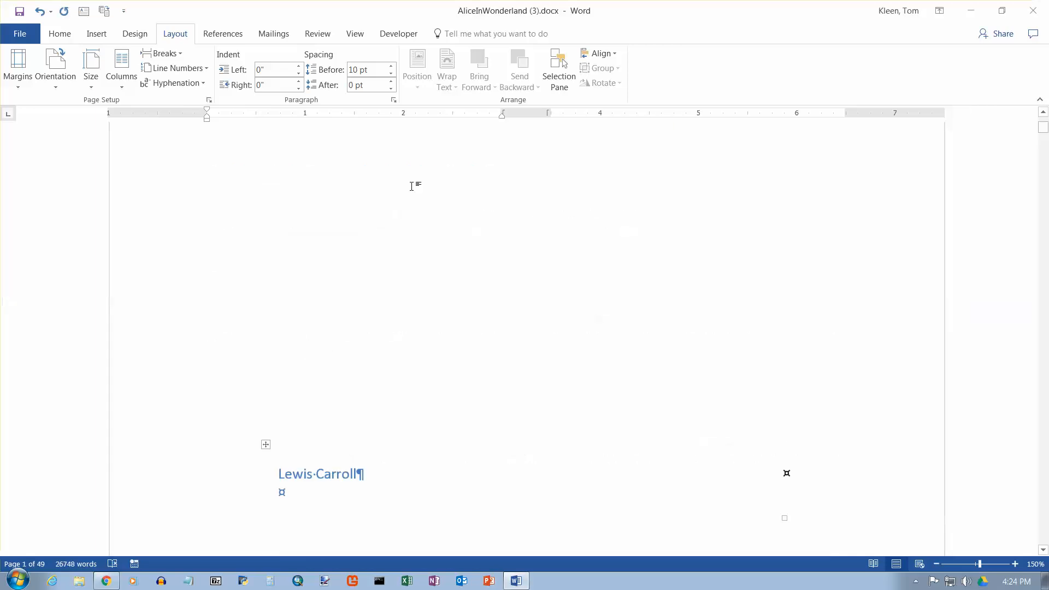
Step: Check the title page, its section break and the two-column text starting at Chapter I
scroll(411, 187, "up", 4)
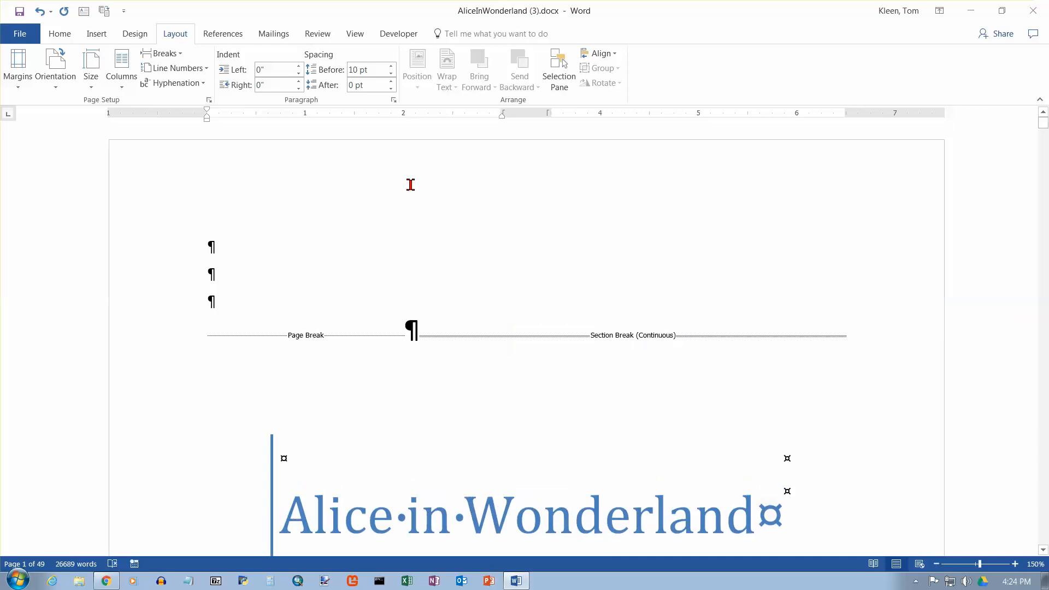
scroll(411, 184, "down", 4)
scroll(389, 279, "up", 2)
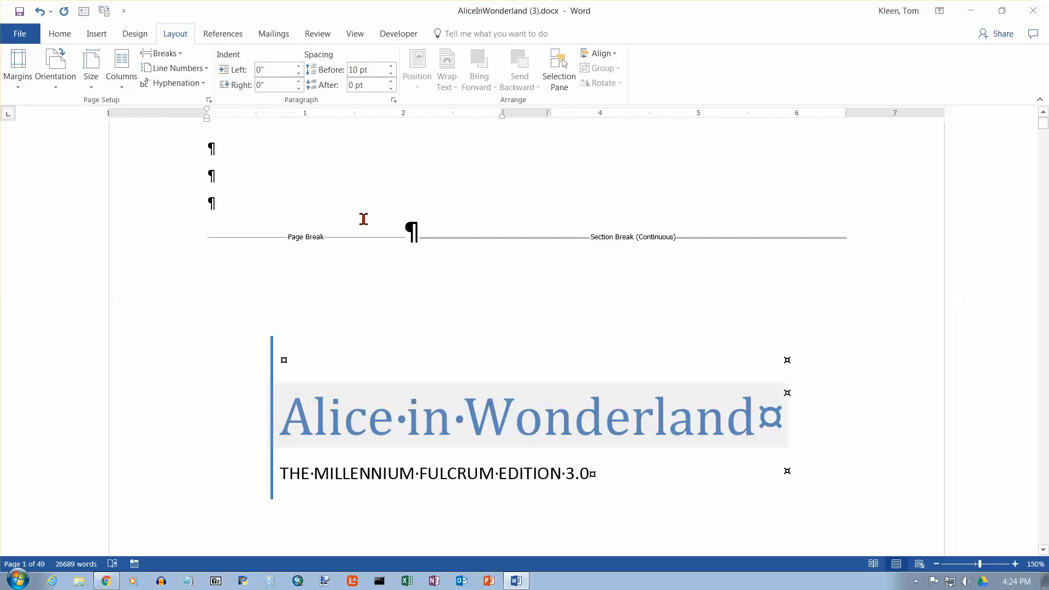
scroll(480, 235, "down", 3)
scroll(429, 213, "down", 5)
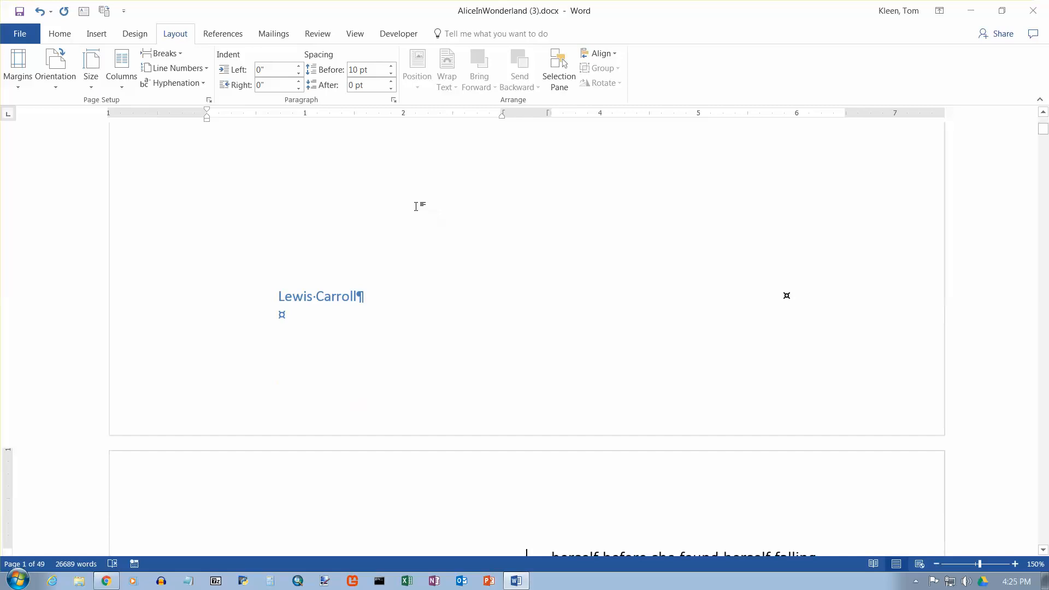
scroll(416, 207, "down", 5)
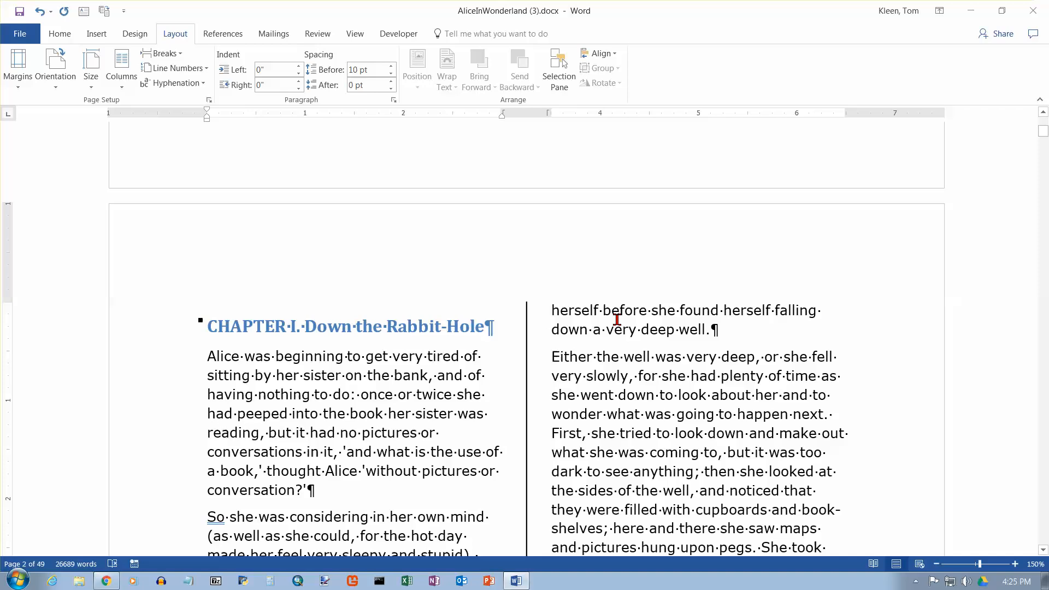
scroll(618, 317, "down", 4)
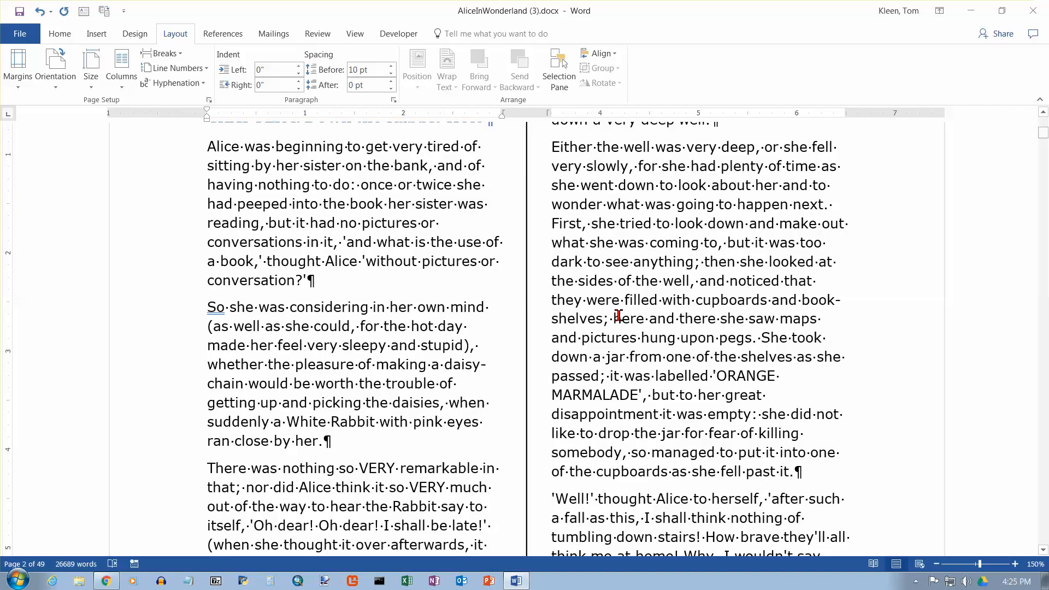
Step: Insert a Next Page section break directly before the Chapter II heading, The Pool of Tears
scroll(618, 316, "down", 20)
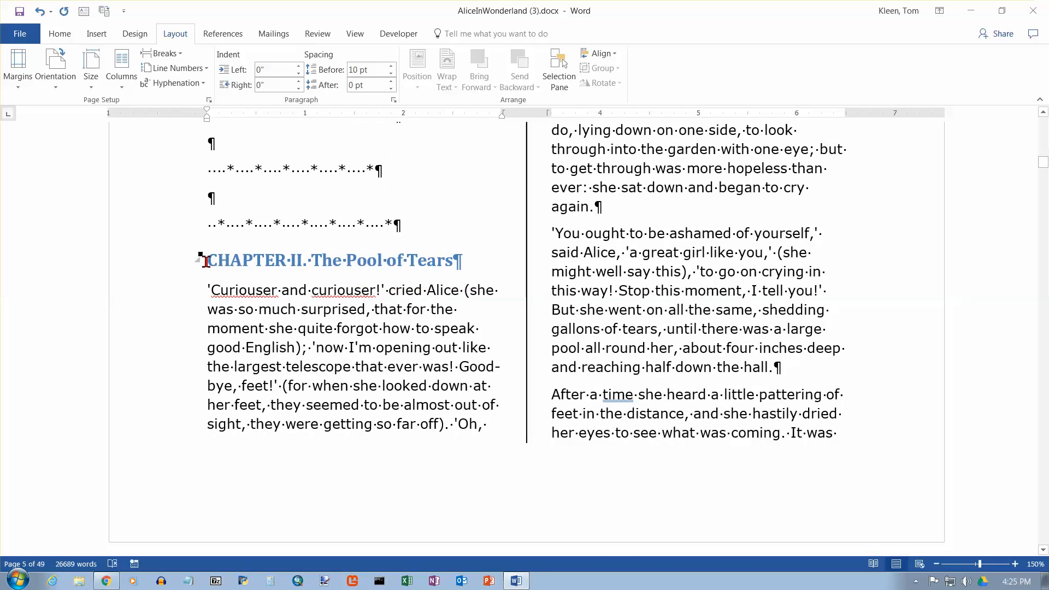
left_click(206, 261)
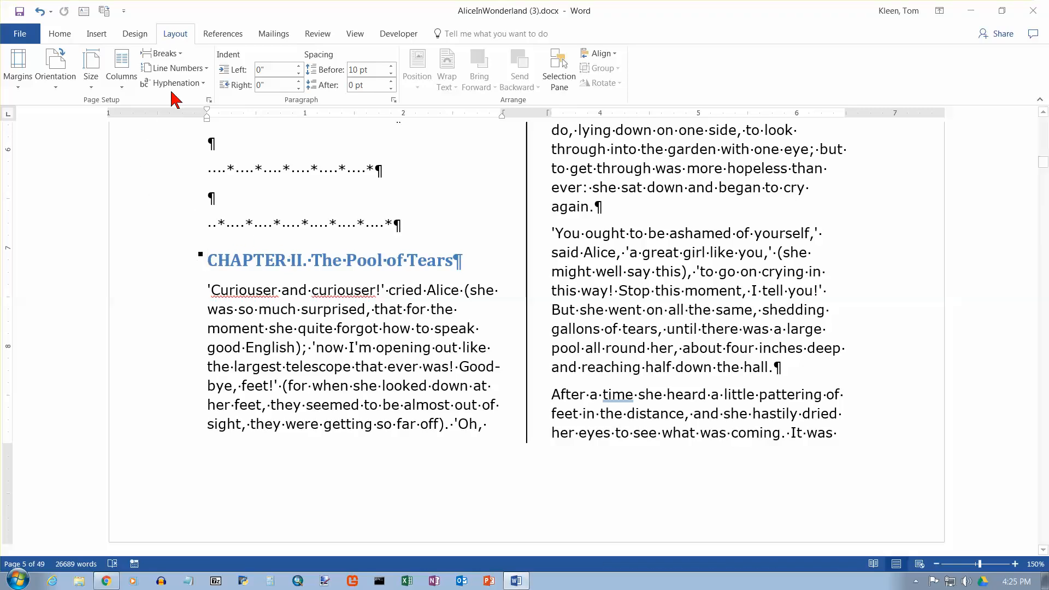
left_click(181, 54)
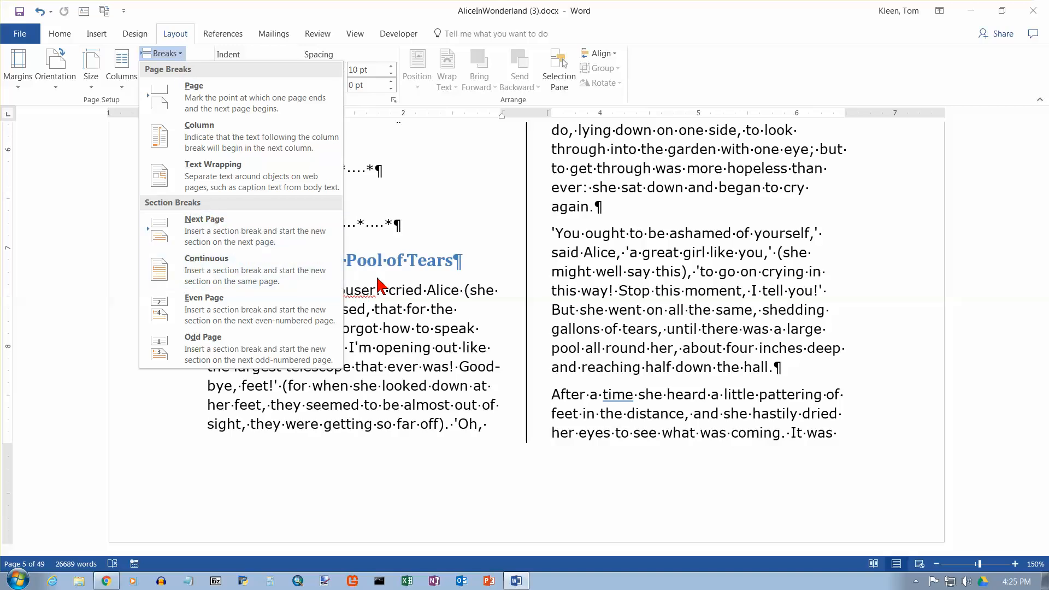
left_click(282, 241)
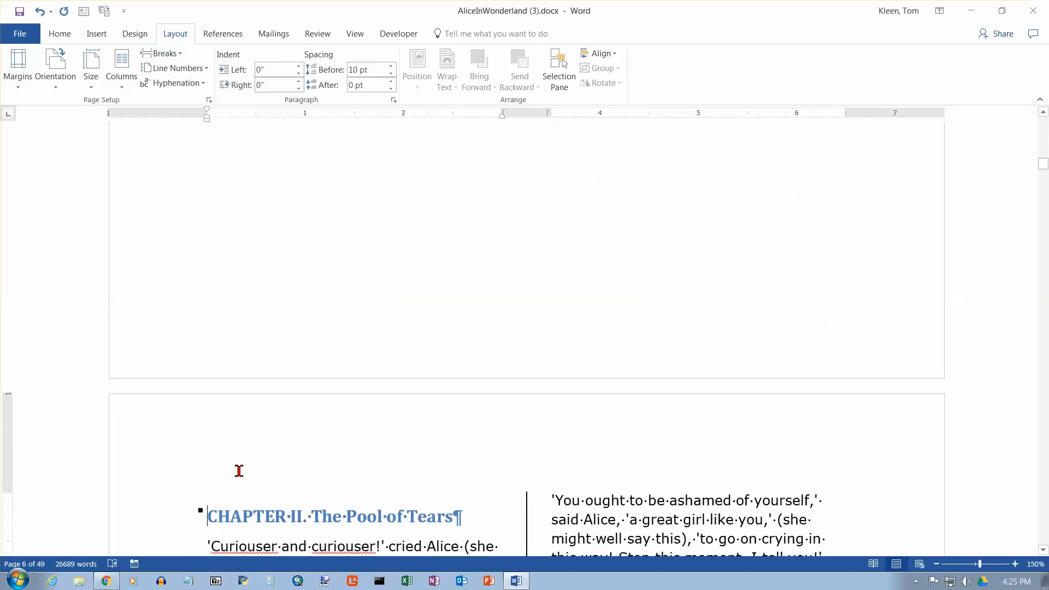
Step: Examine the section break at the end of Chapter I and the start of Chapter II on the following page
scroll(431, 334, "up", 2)
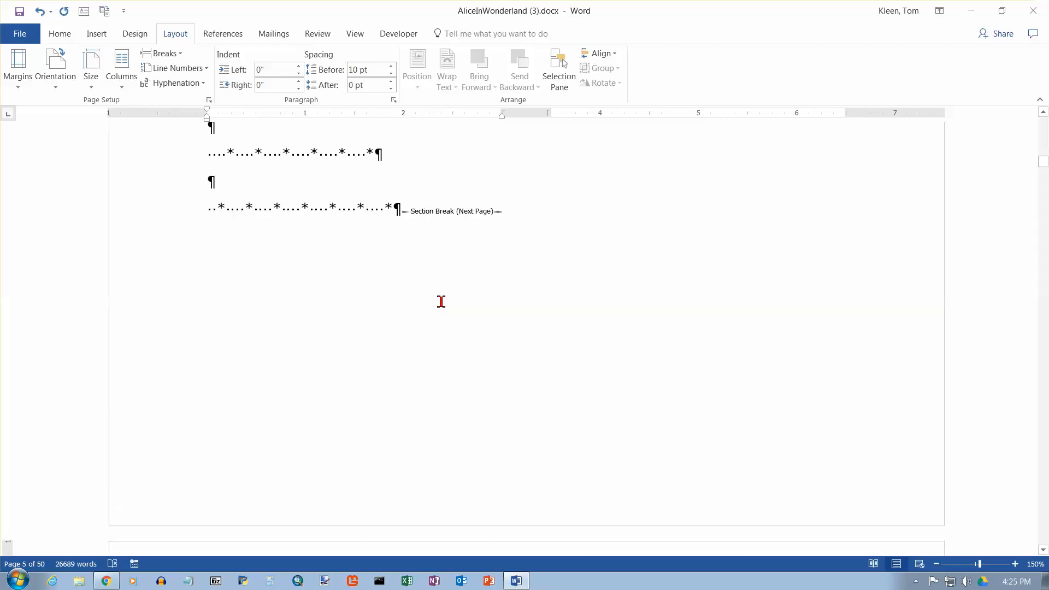
left_click(428, 207)
scroll(473, 262, "down", 3)
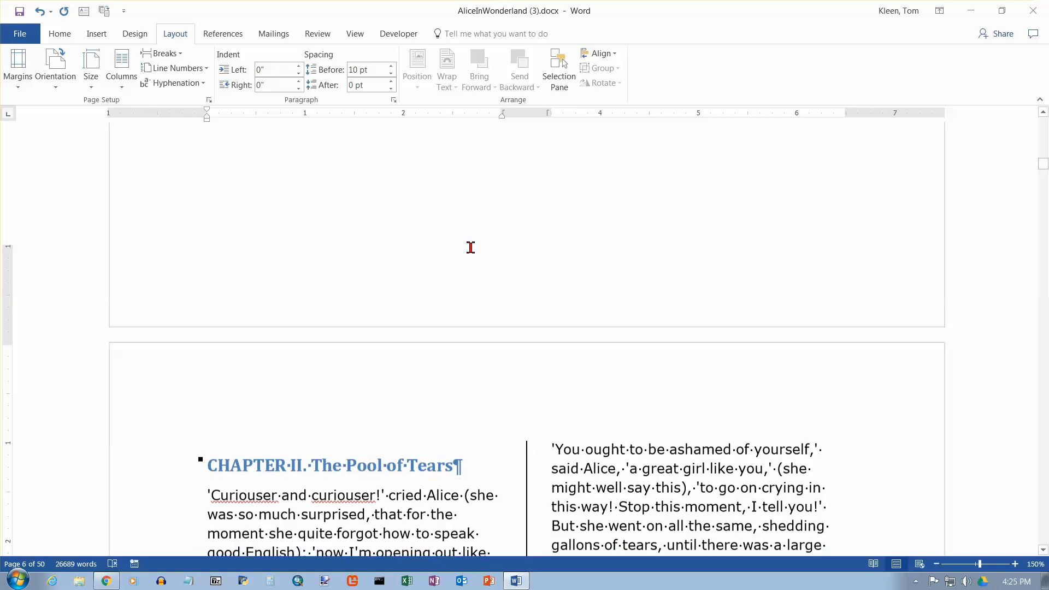
scroll(471, 248, "up", 3)
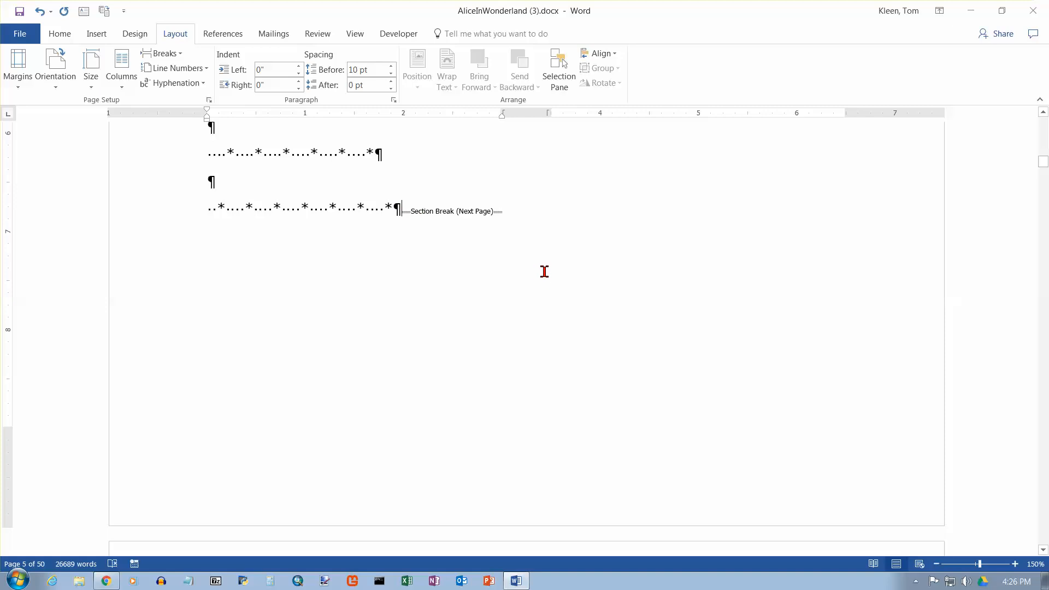
key("Down")
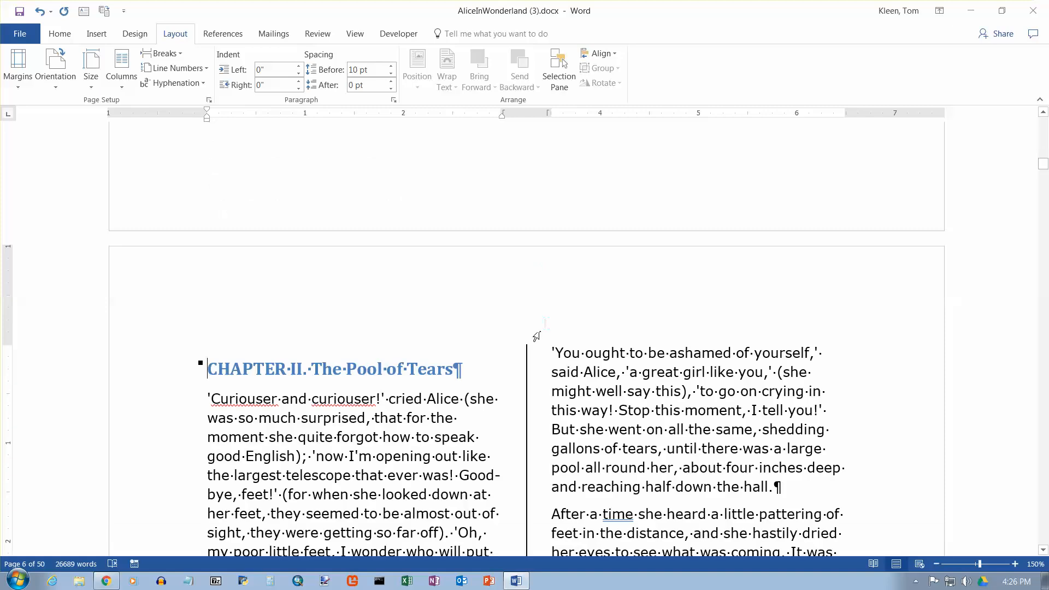
scroll(547, 322, "up", 6)
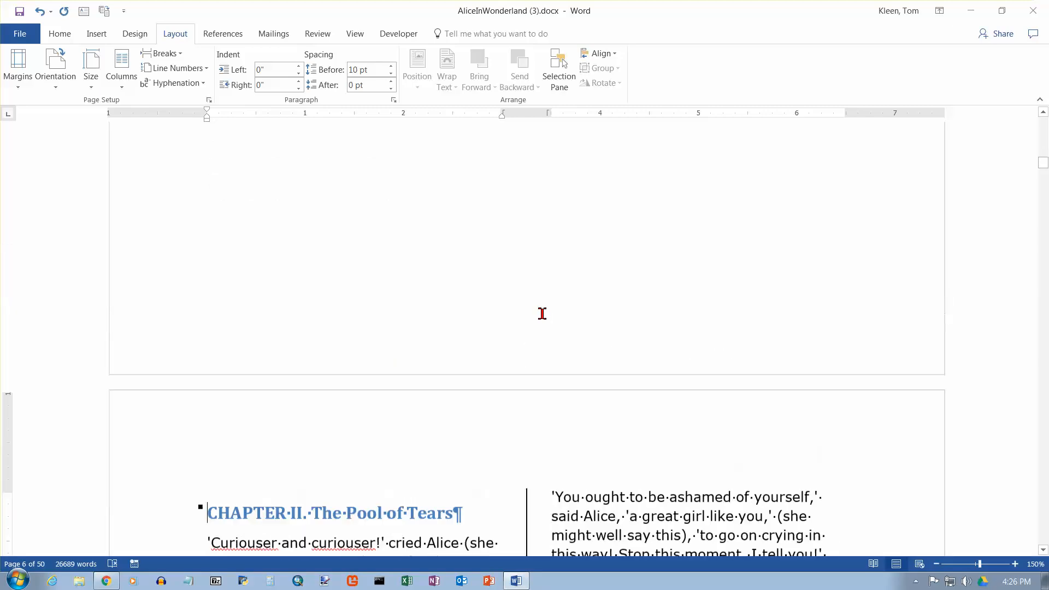
left_click(434, 312)
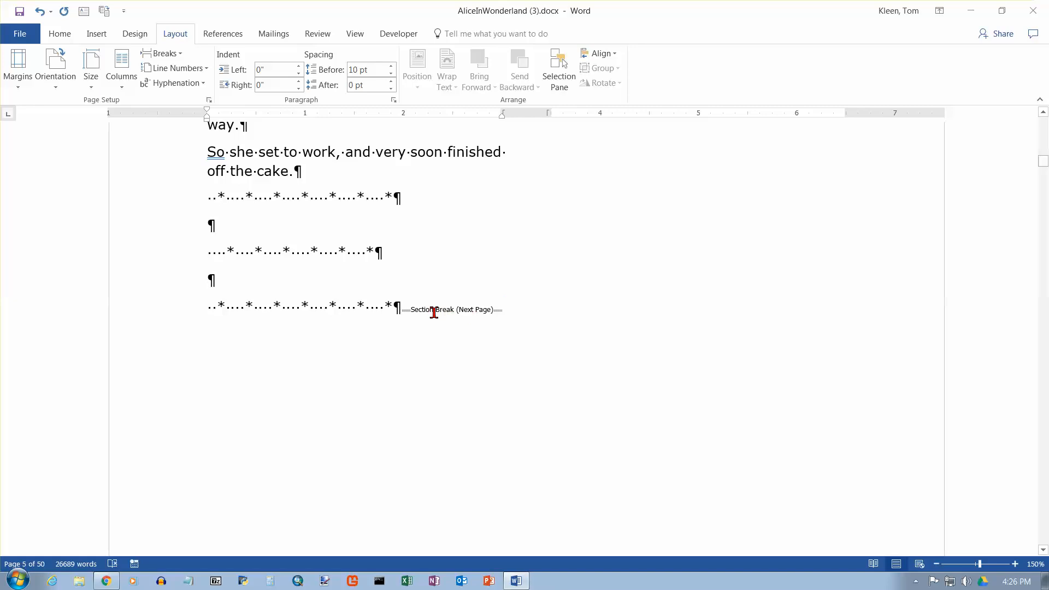
scroll(513, 435, "down", 6)
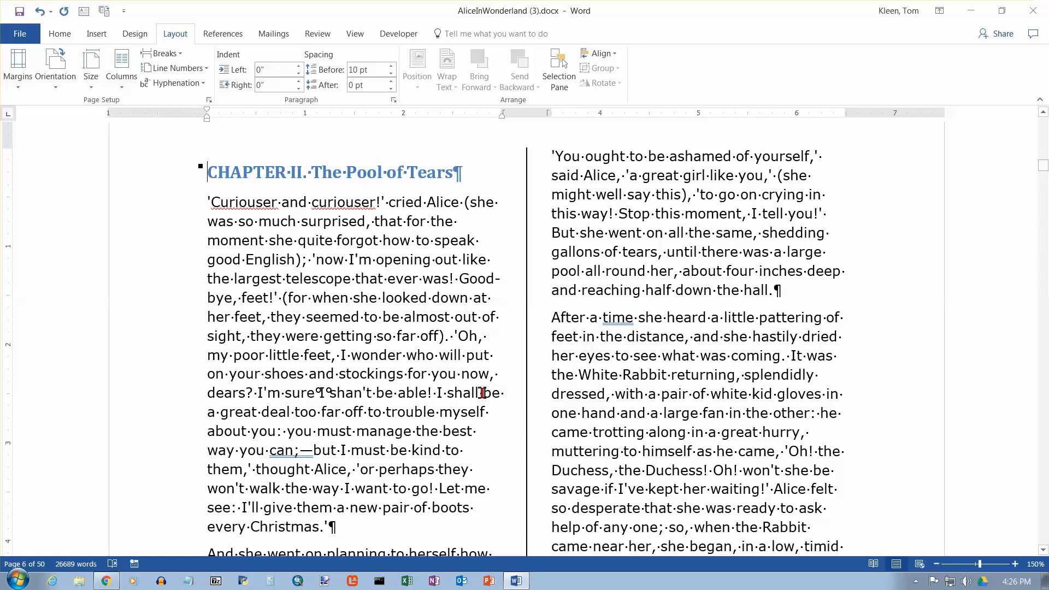
Step: Set the section starting at Chapter II to three equal 1.83" columns with 0.5" spacing and a line between
left_click(209, 204)
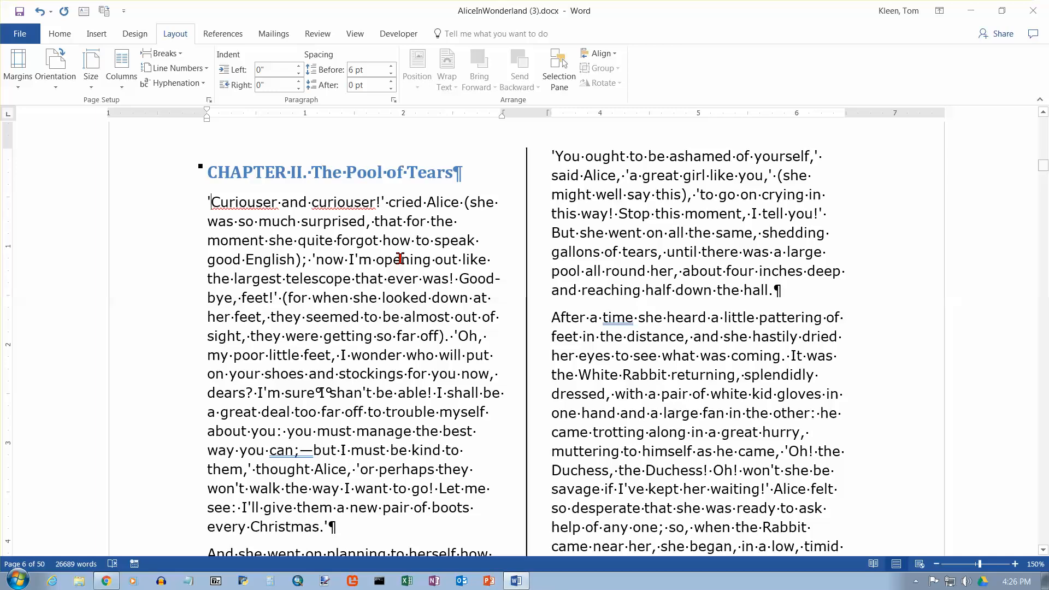
left_click(122, 71)
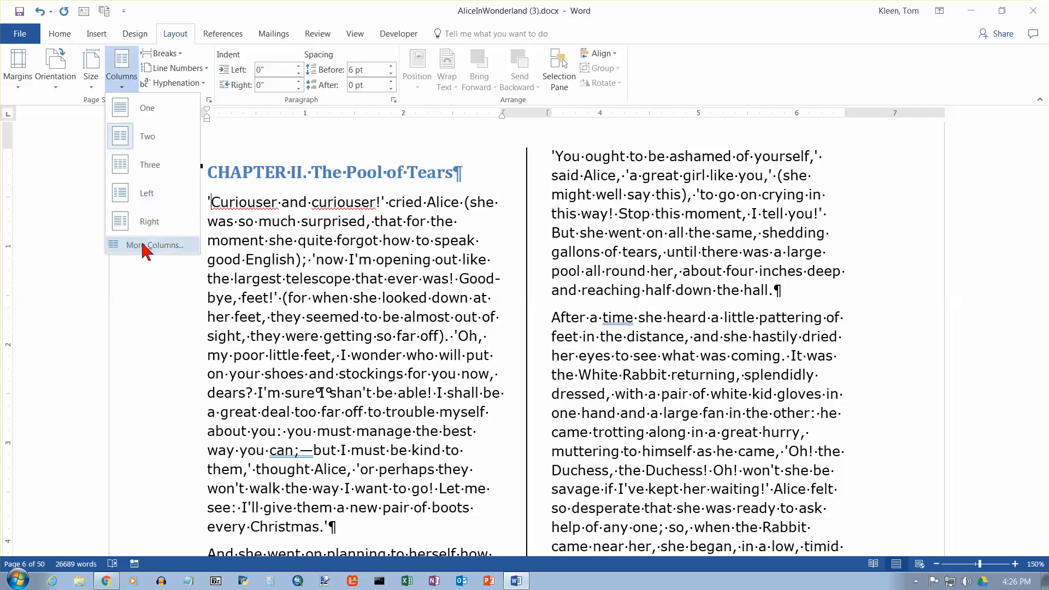
left_click(145, 244)
left_click(802, 125)
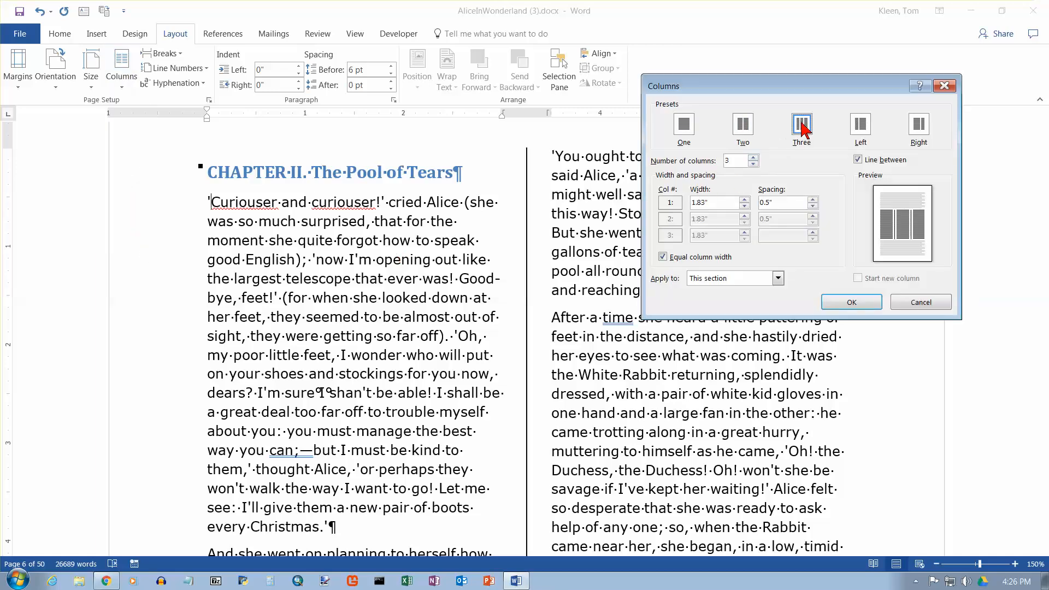
left_click(848, 300)
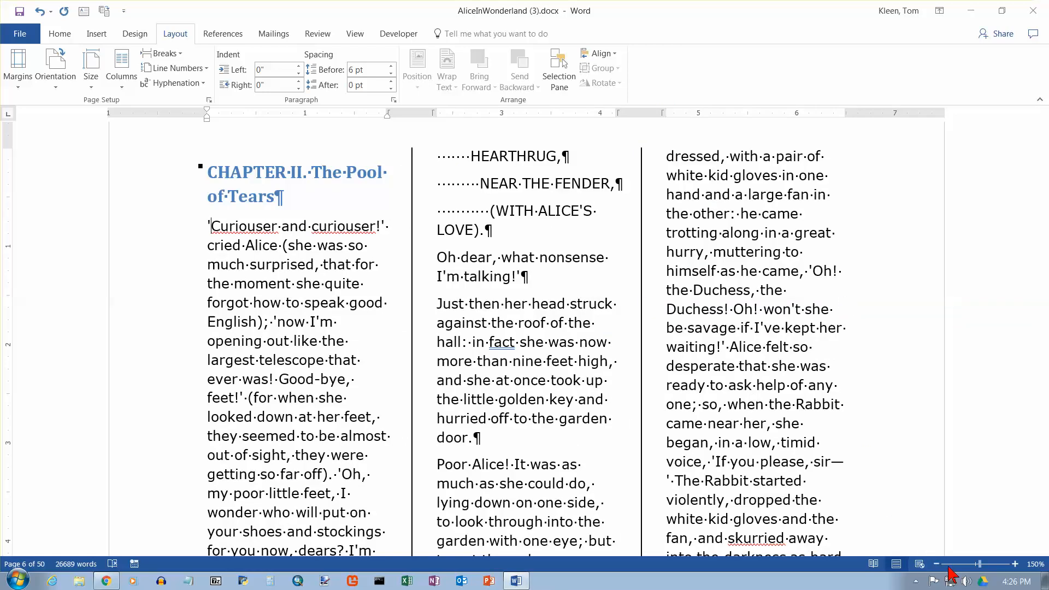
Step: Compare the column layouts of the document's sections across all pages at 10% zoom, and inspect the Chapter II transition at 60%
left_click(978, 565)
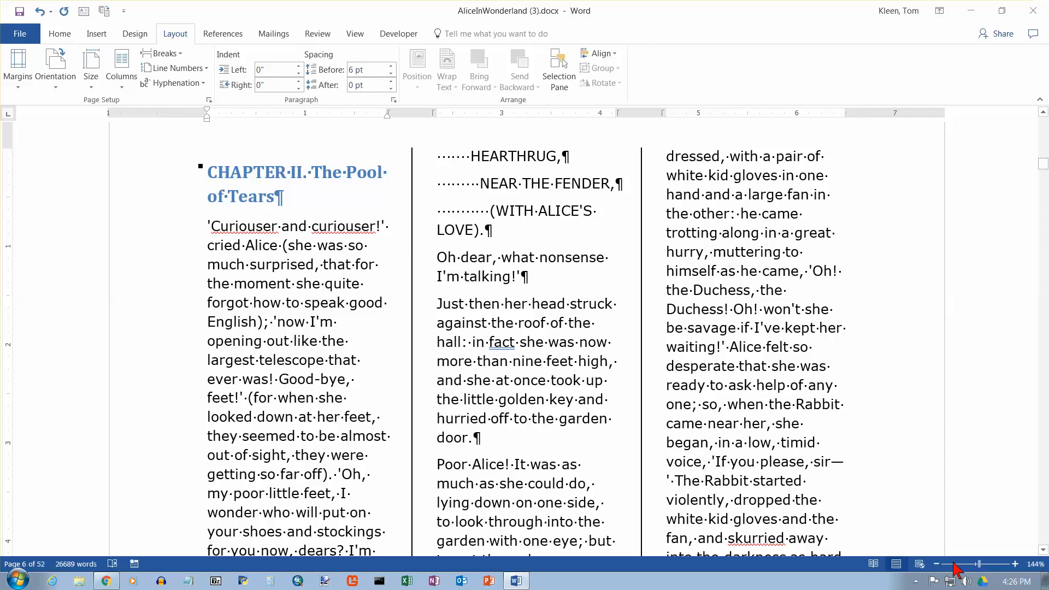
left_click_drag(956, 568, 943, 565)
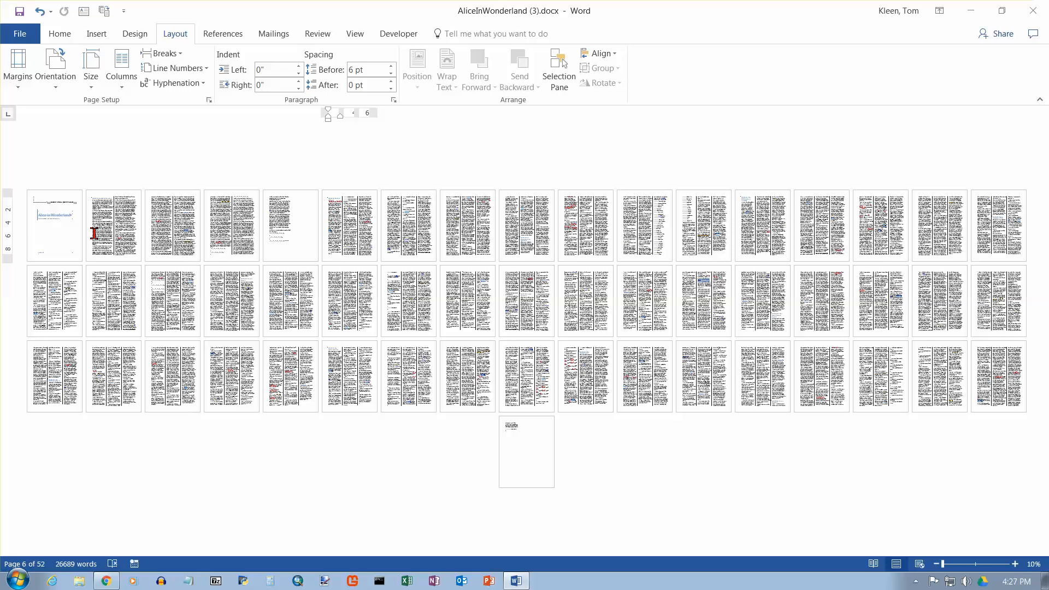
left_click(72, 212)
left_click(330, 224)
left_click(1018, 564)
left_click(1017, 564)
left_click(1017, 564)
left_click(1018, 564)
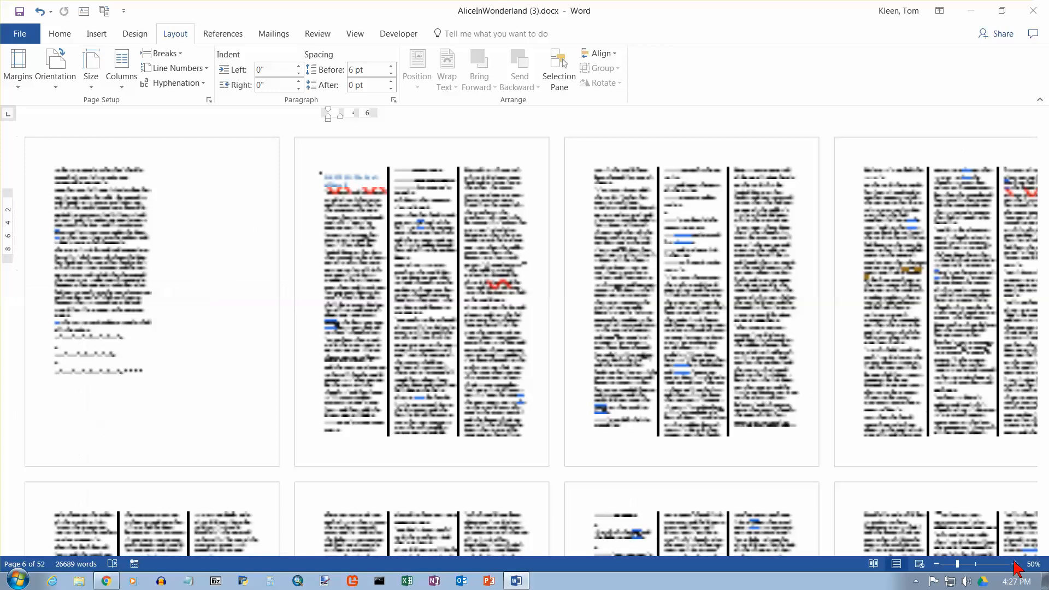
left_click(1018, 564)
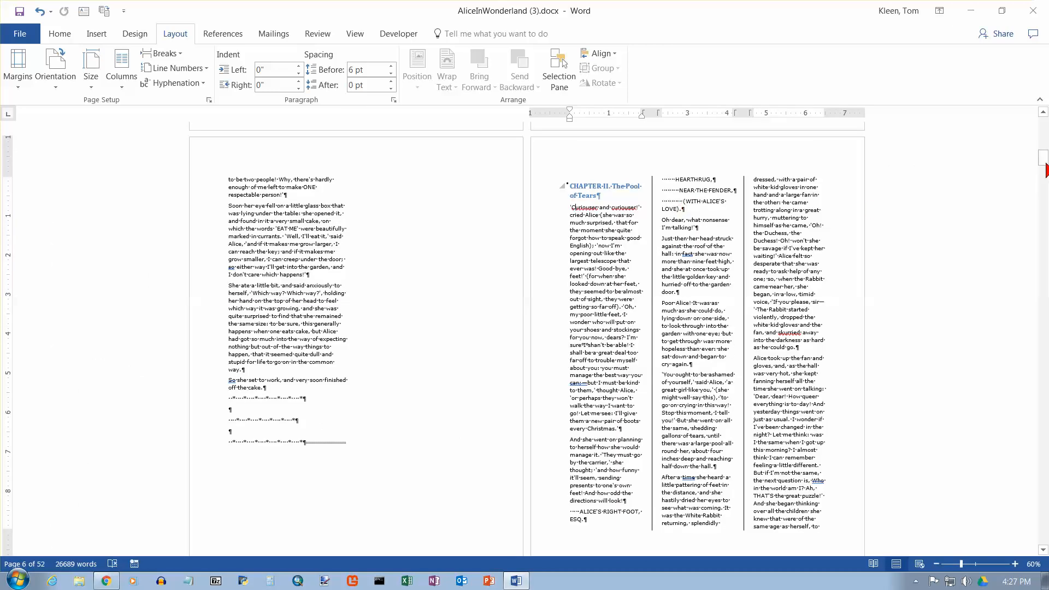
left_click_drag(1046, 167, 1045, 169)
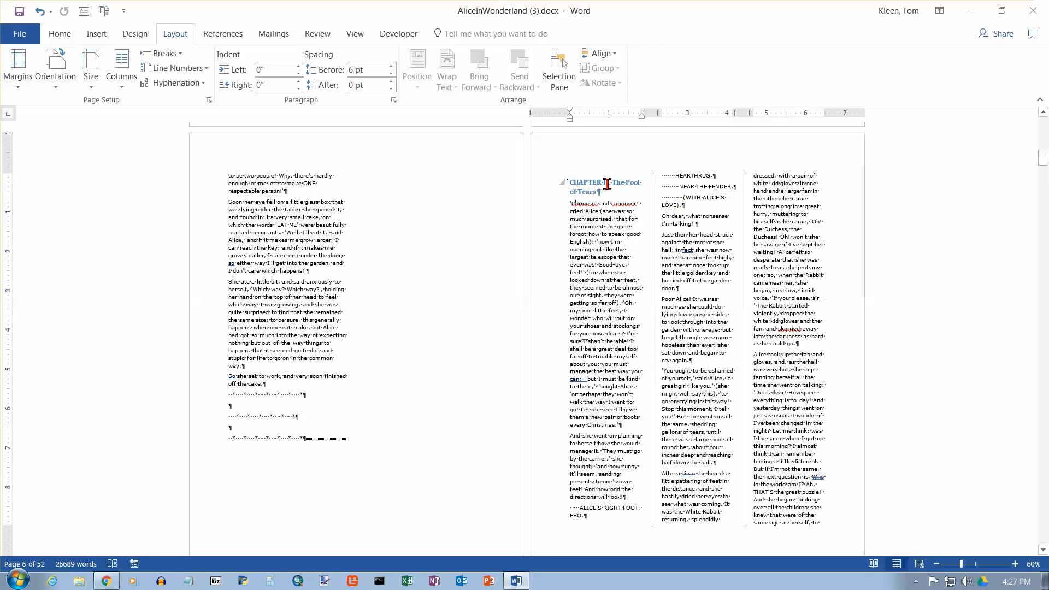
Step: Move the insertion point from the Chapter II heading back to the preceding section break, and review the surrounding pages at 70% zoom
left_click(571, 182)
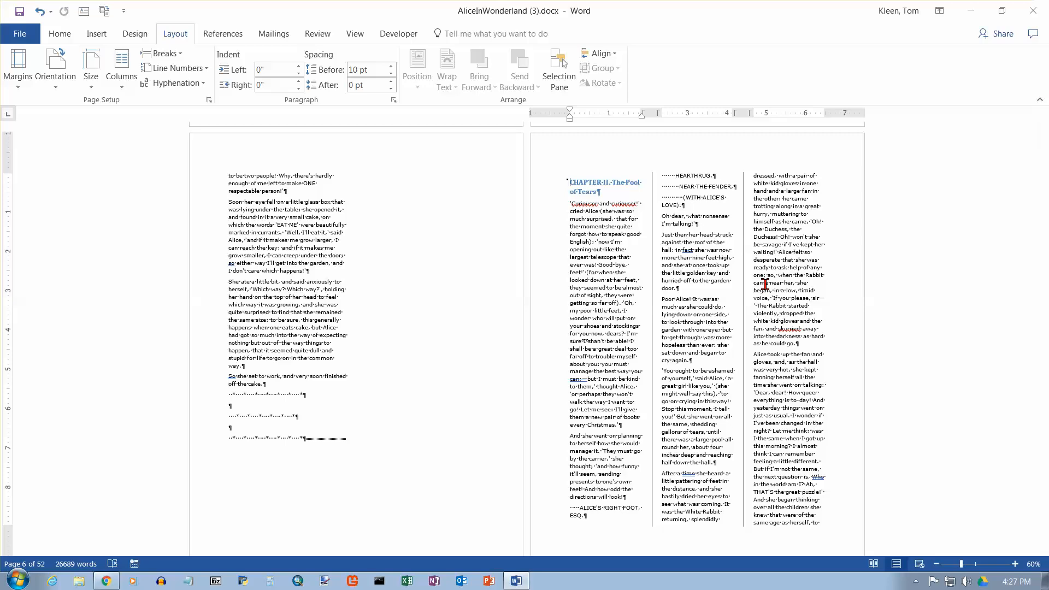
key("ctrl+z")
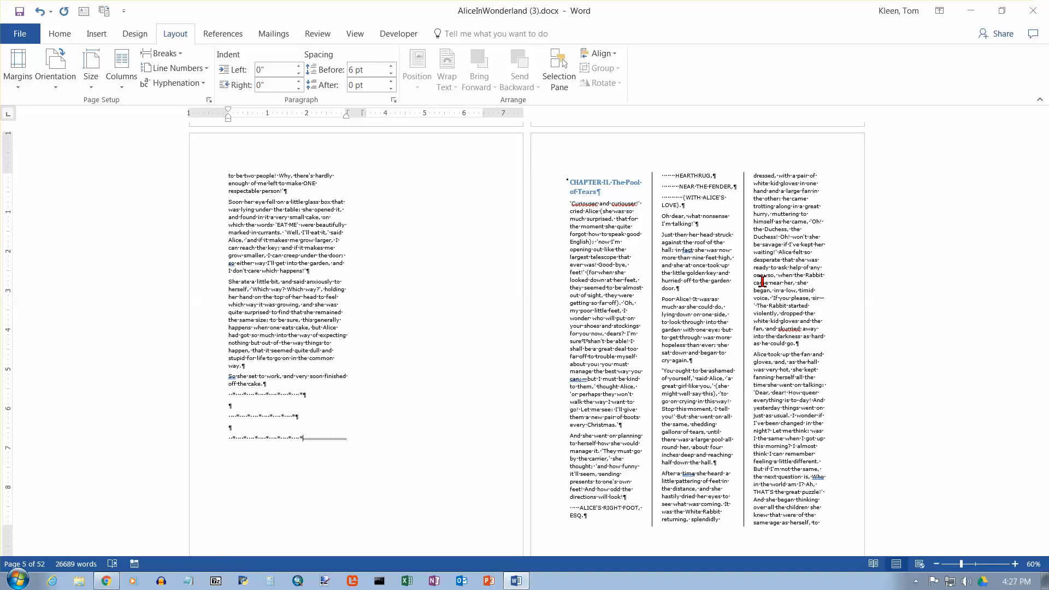
scroll(762, 282, "up", 5)
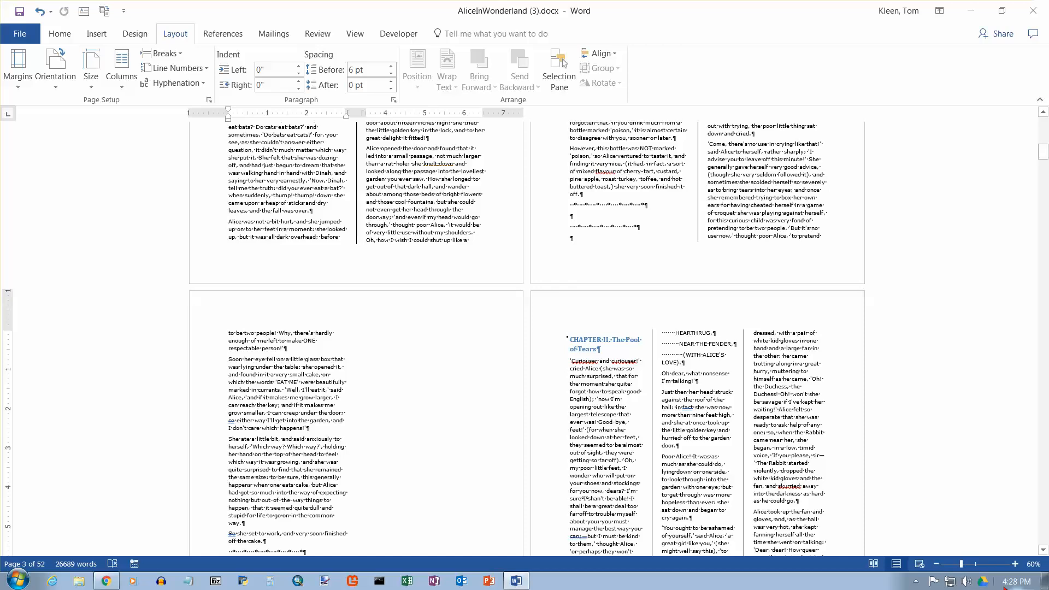
left_click(1015, 564)
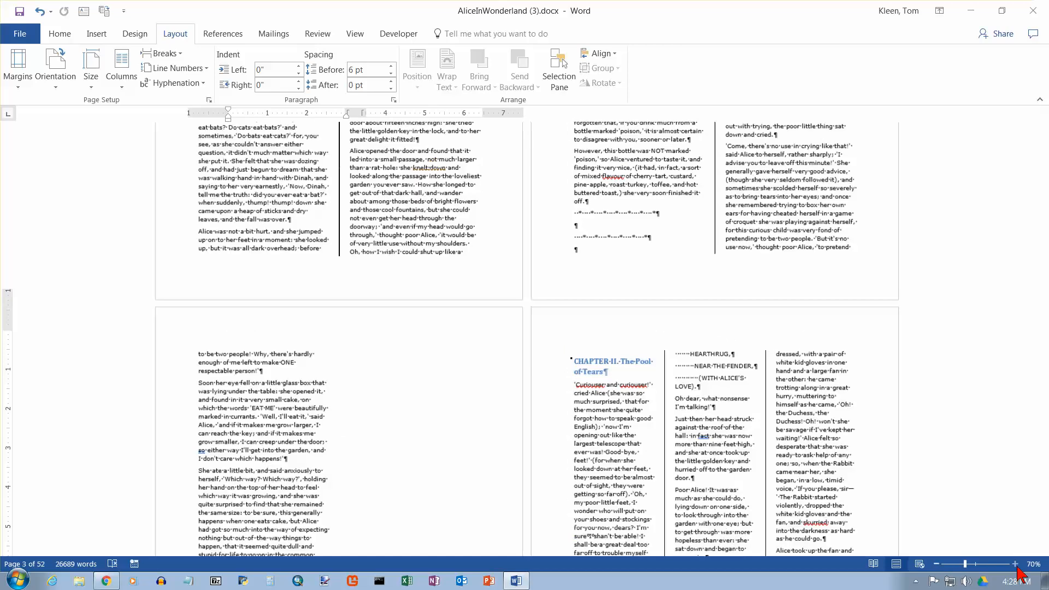
Step: Delete the next-page section break at the end of Chapter I and put the Chapter II heading in its own paragraph
scroll(655, 418, "down", 9)
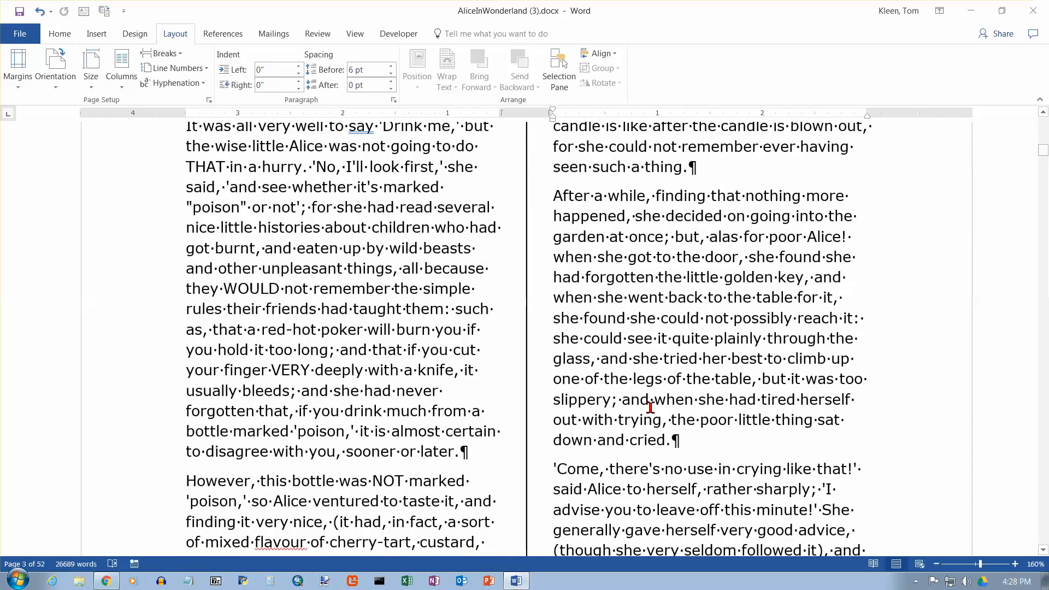
scroll(651, 407, "down", 5)
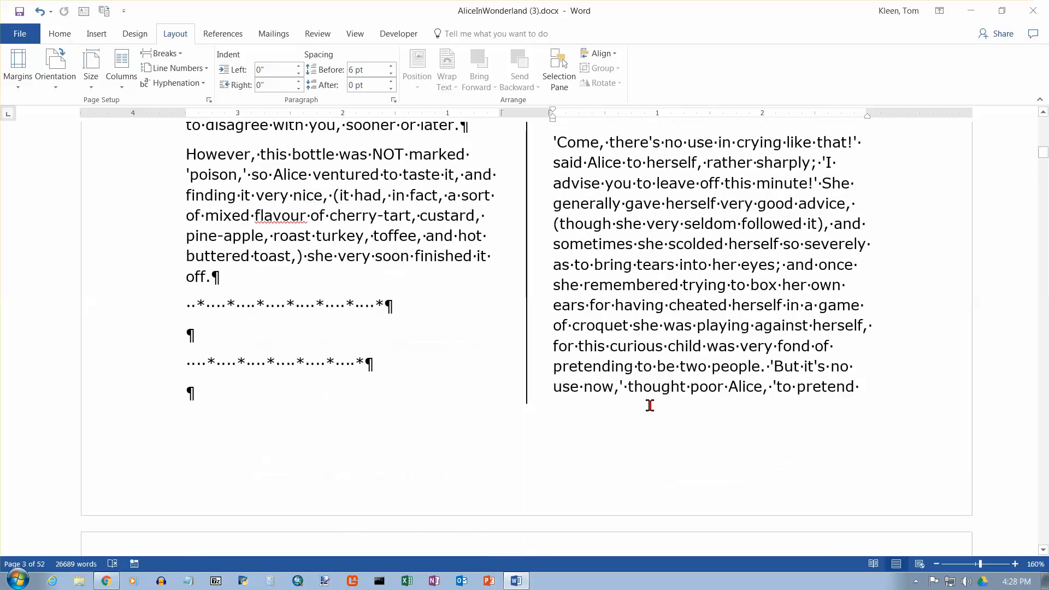
scroll(650, 406, "down", 10)
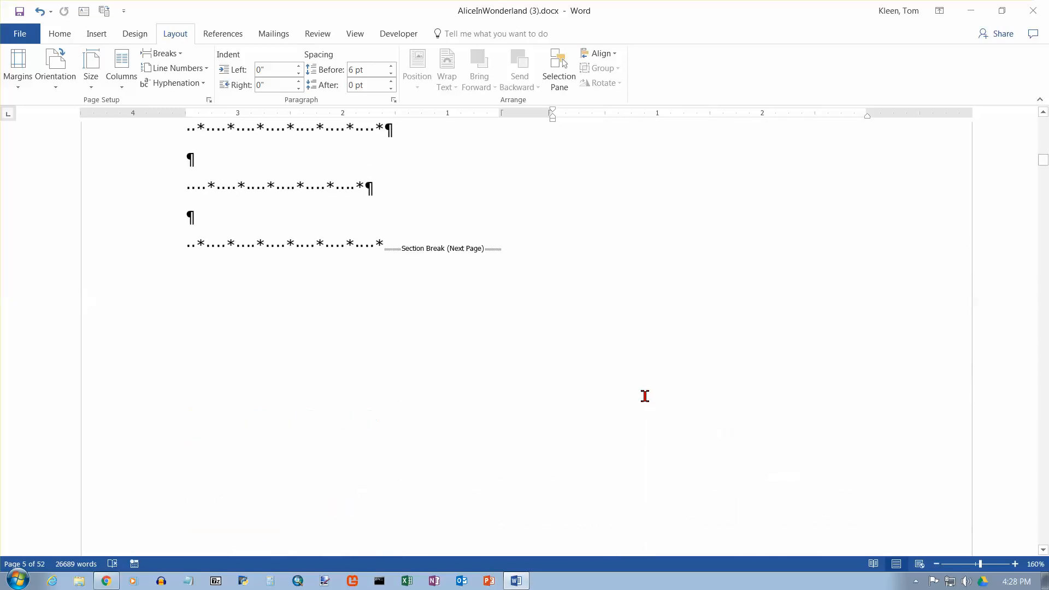
left_click(387, 245)
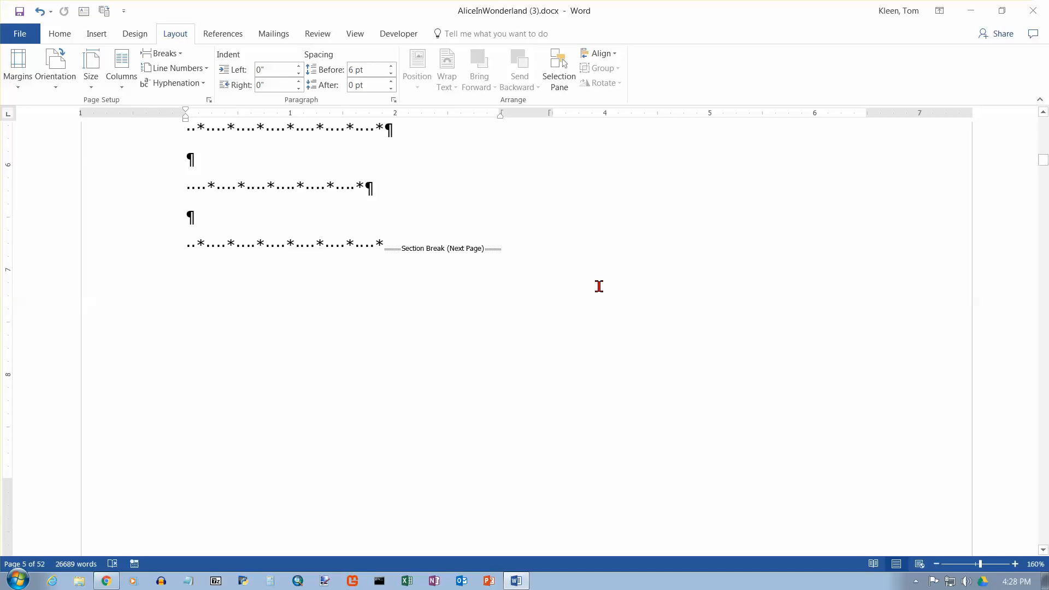
key("Delete")
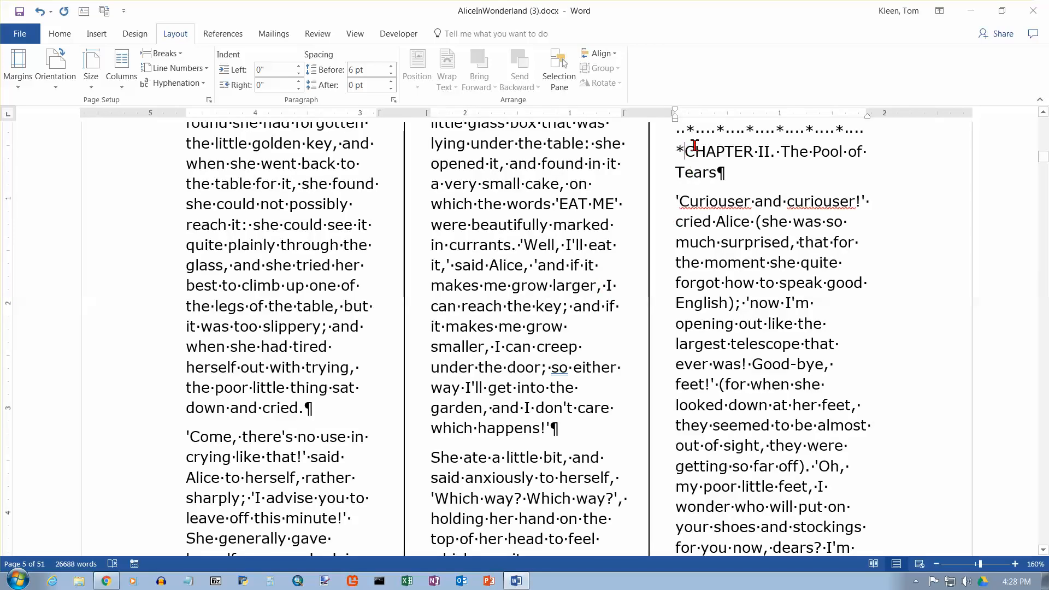
key("Return")
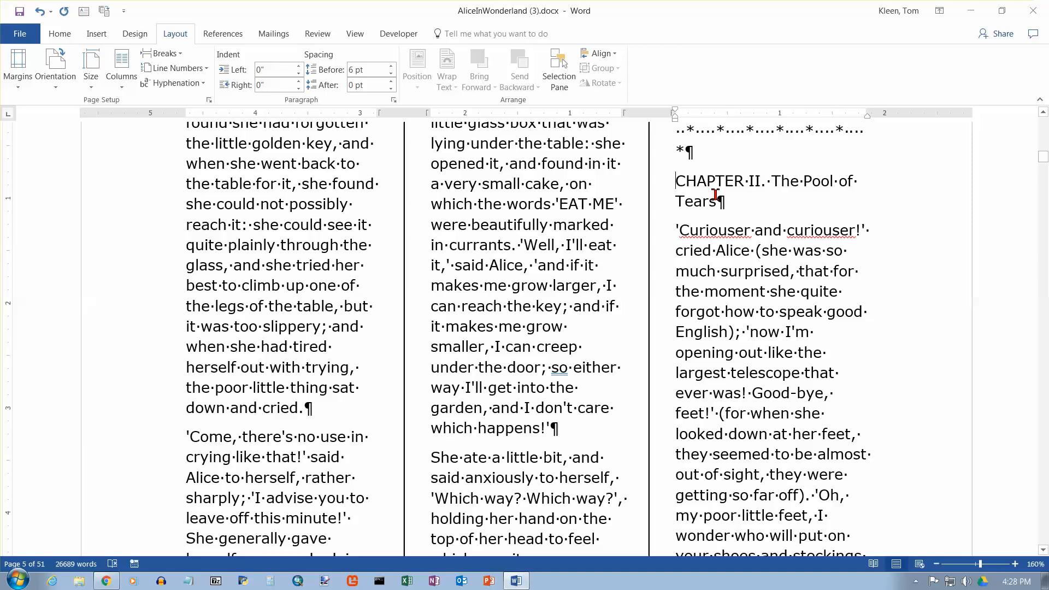
Step: Check the style of the Chapter I heading and apply the same Heading 2 style to the Chapter II heading
scroll(715, 195, "up", 15)
scroll(740, 166, "up", 4)
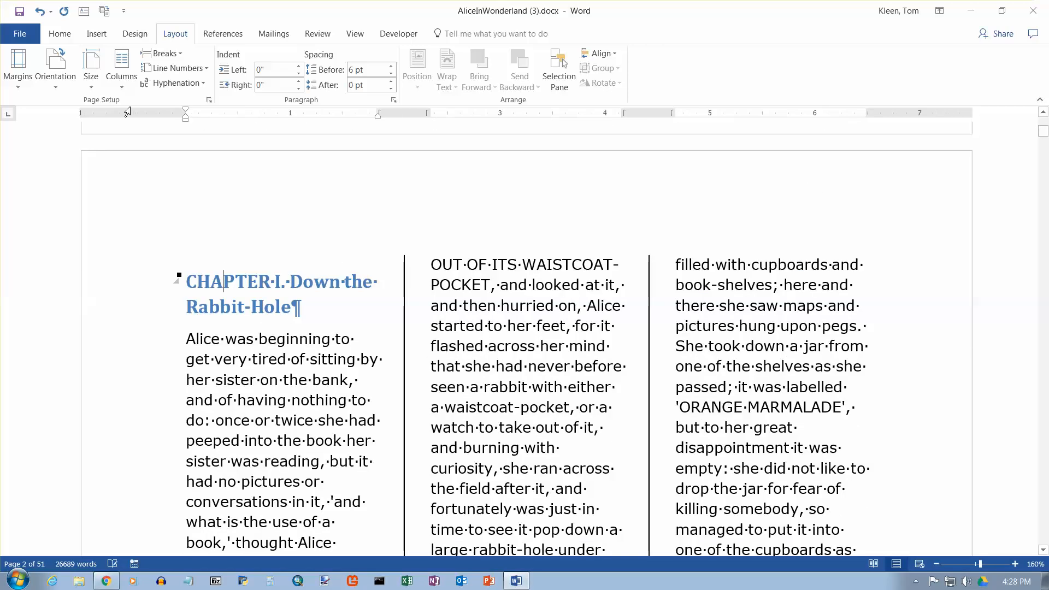
left_click(224, 281)
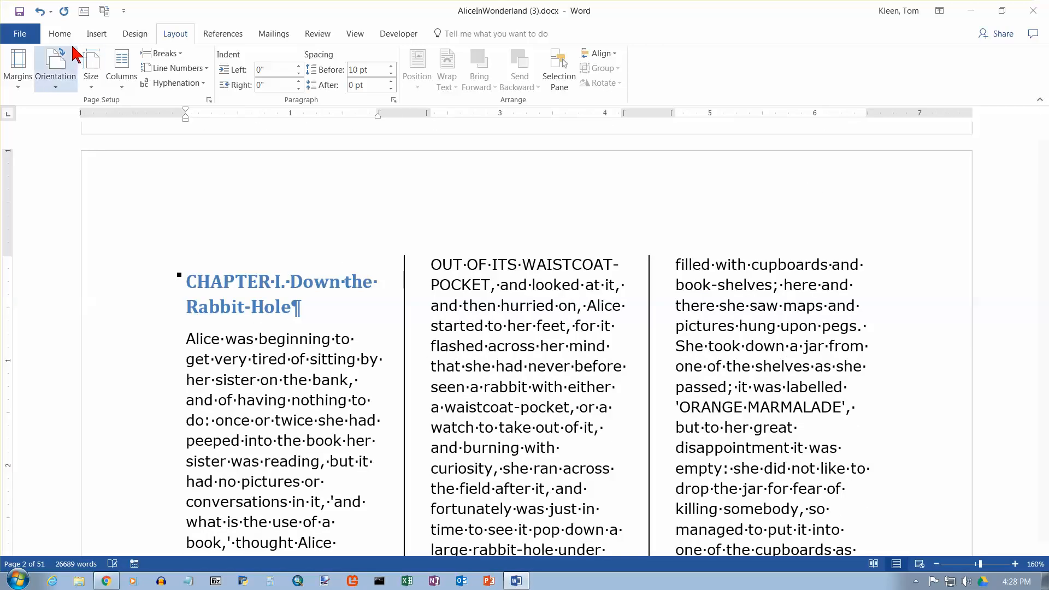
left_click(64, 36)
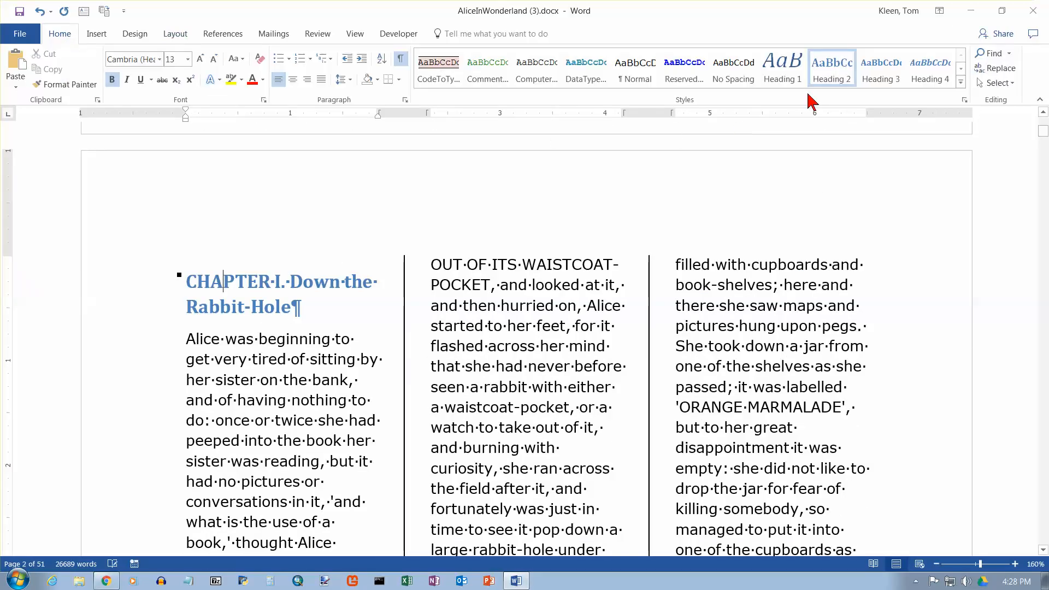
scroll(1040, 439, "down", 12)
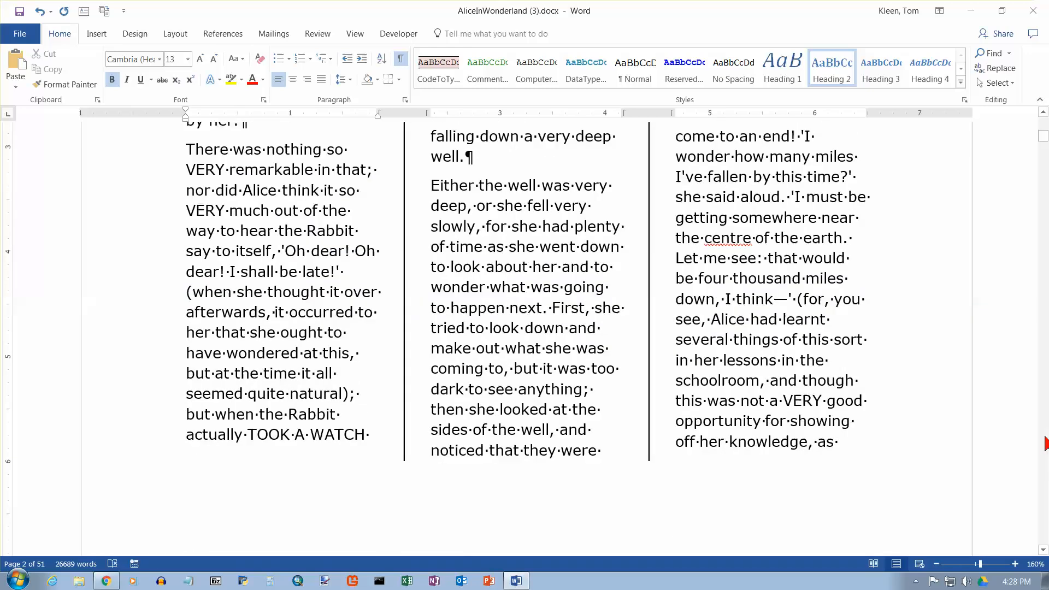
scroll(975, 328, "down", 15)
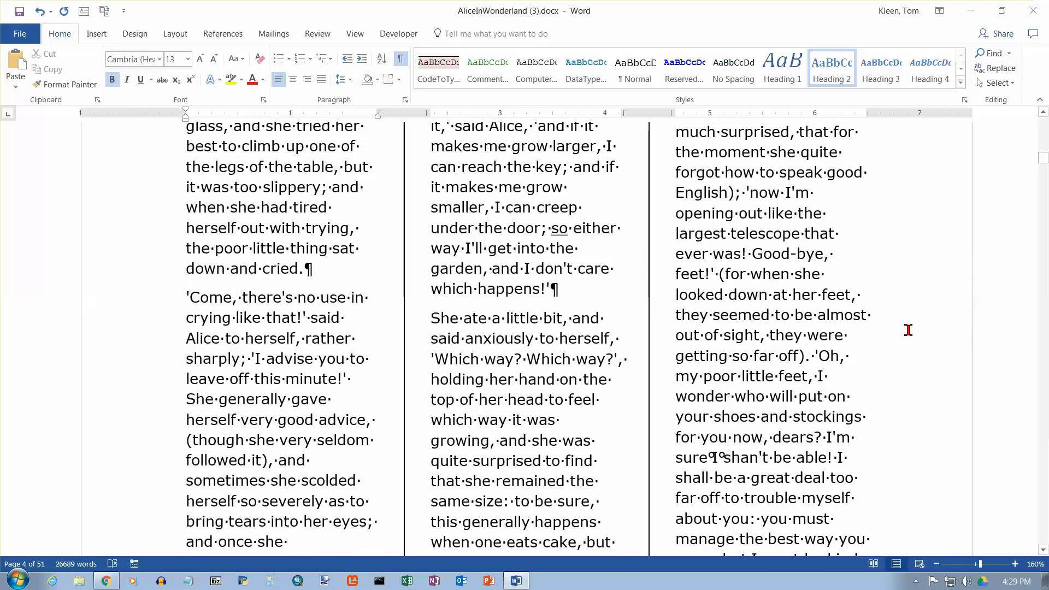
scroll(896, 325, "up", 3)
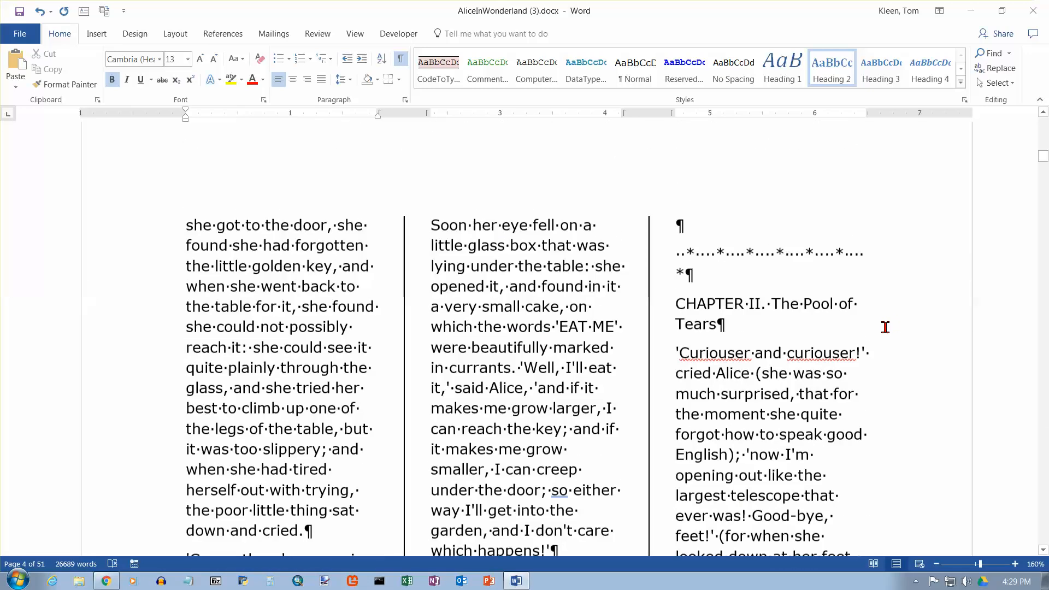
left_click(677, 299)
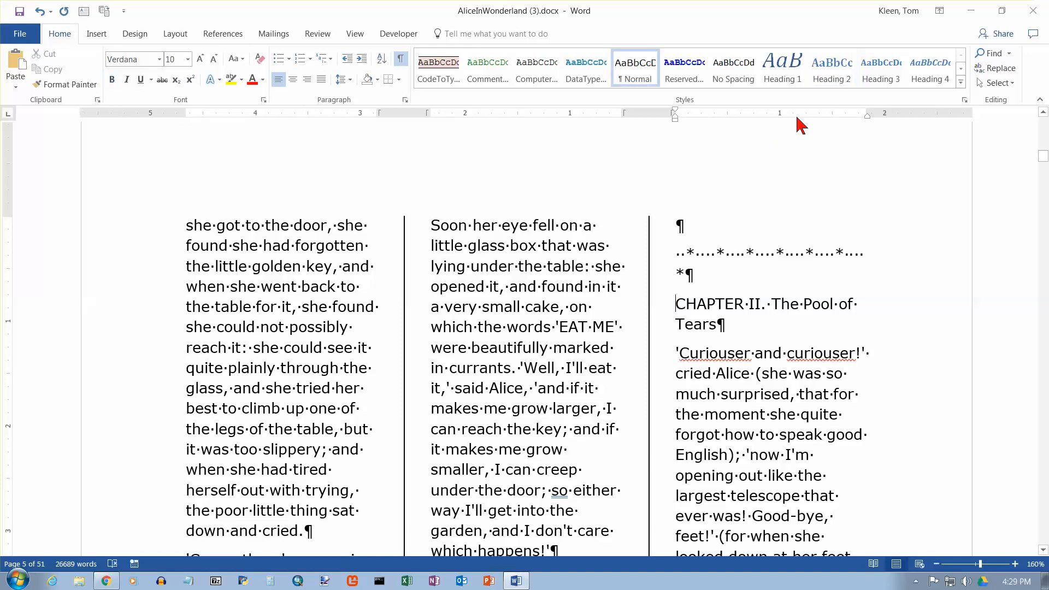
left_click(831, 70)
Step: Zoom out until all pages fit in view and examine the column layout across the whole document
left_click(937, 564)
left_click(938, 564)
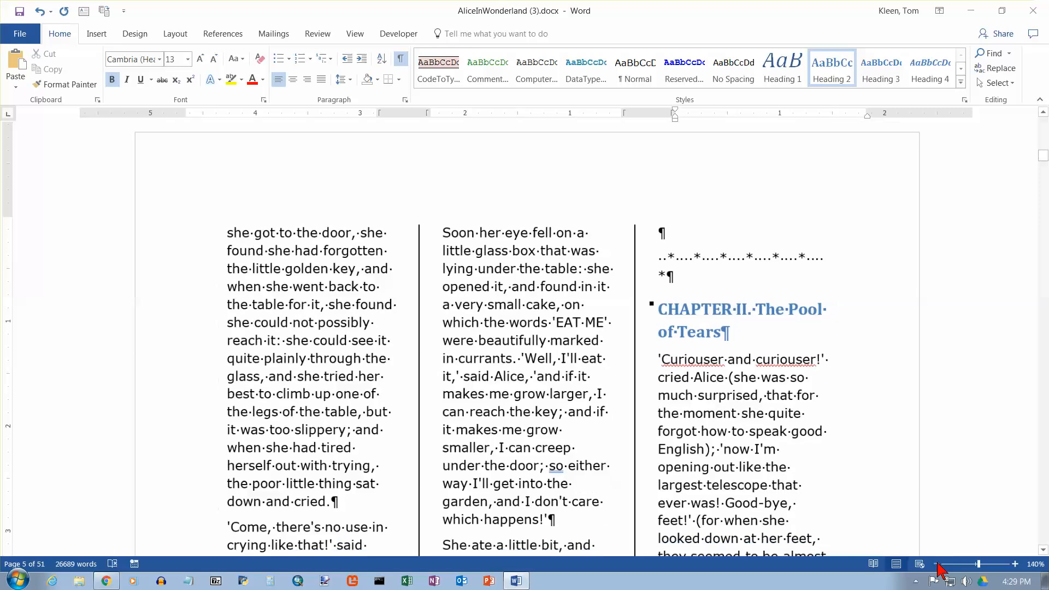
left_click(937, 564)
left_click(937, 564)
left_click(937, 564)
left_click(937, 564)
left_click(937, 564)
left_click(938, 564)
left_click(937, 564)
left_click(937, 564)
left_click(937, 564)
left_click(937, 564)
left_click(937, 564)
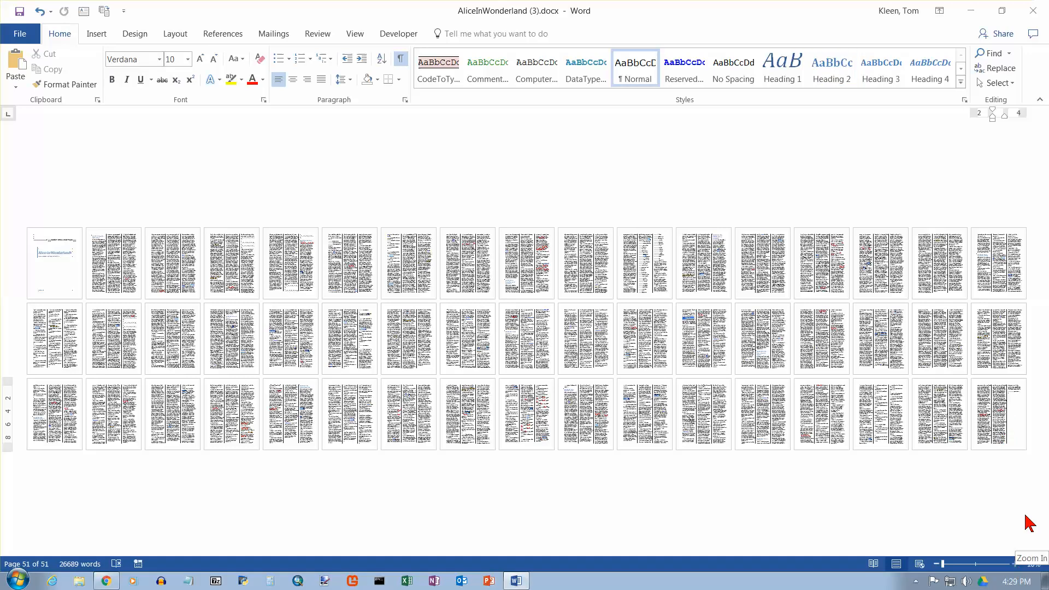
Step: Inspect the final paragraph mark below THE END on the last page at 100% zoom, selecting and deselecting it
left_click(1016, 565)
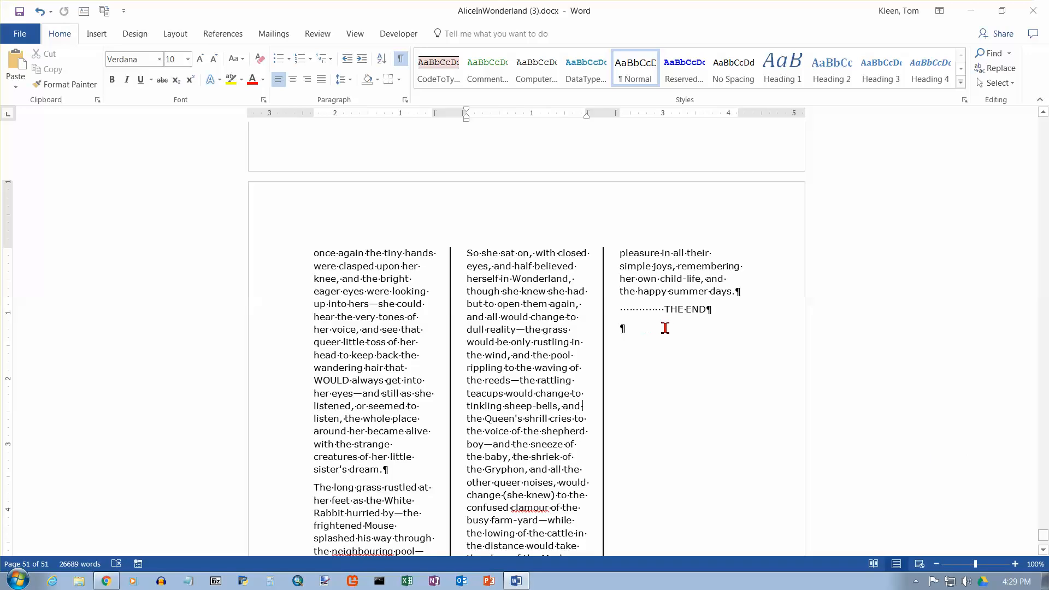
left_click_drag(621, 328, 628, 328)
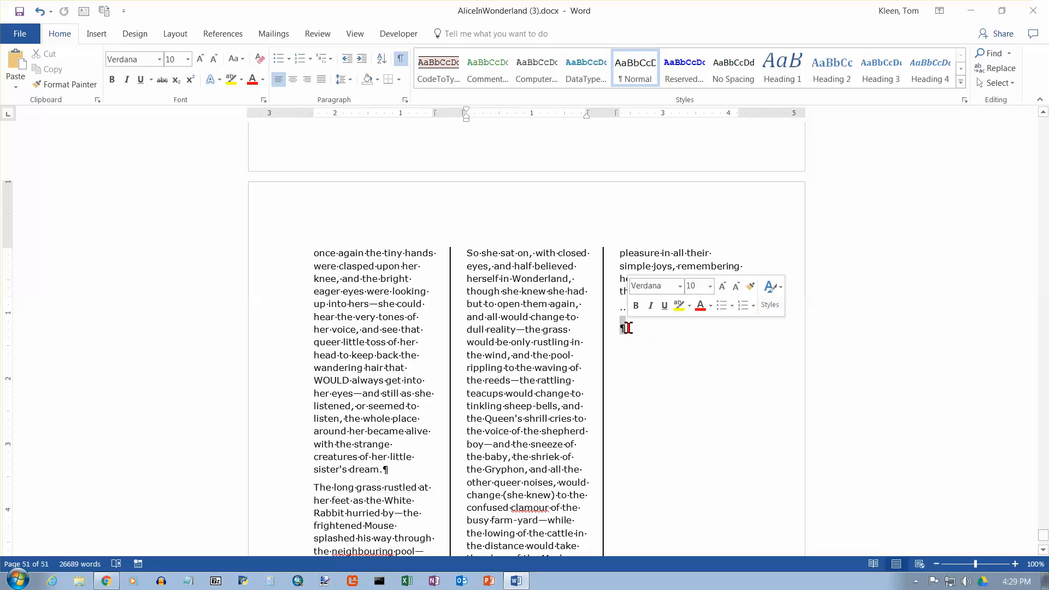
left_click(627, 330)
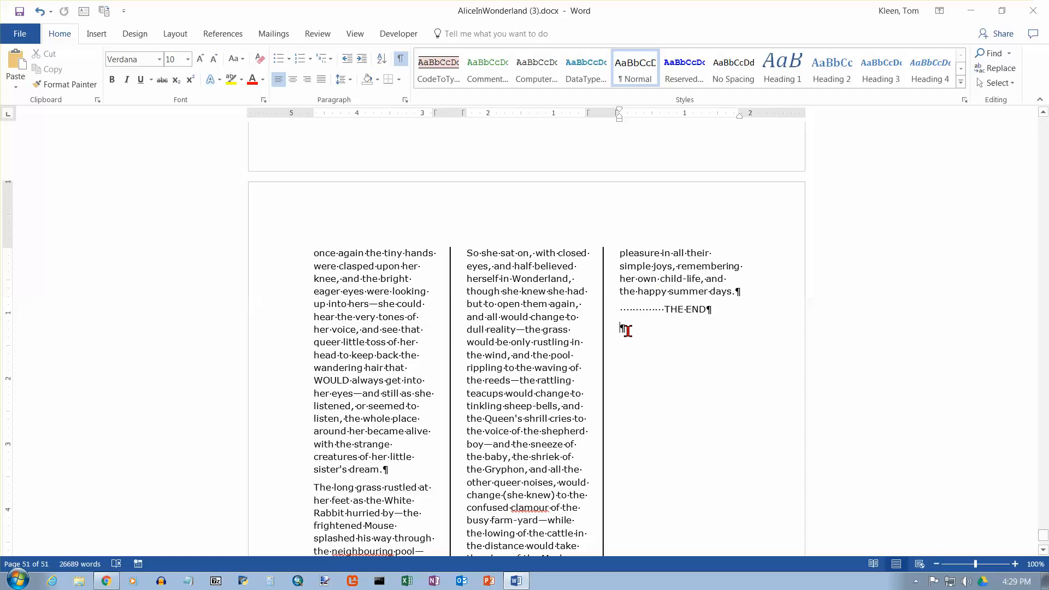
left_click_drag(621, 328, 634, 328)
left_click(512, 267)
Step: Review page 50, placing the insertion point in the first line of the middle column and at the start of the first column
scroll(512, 265, "up", 4)
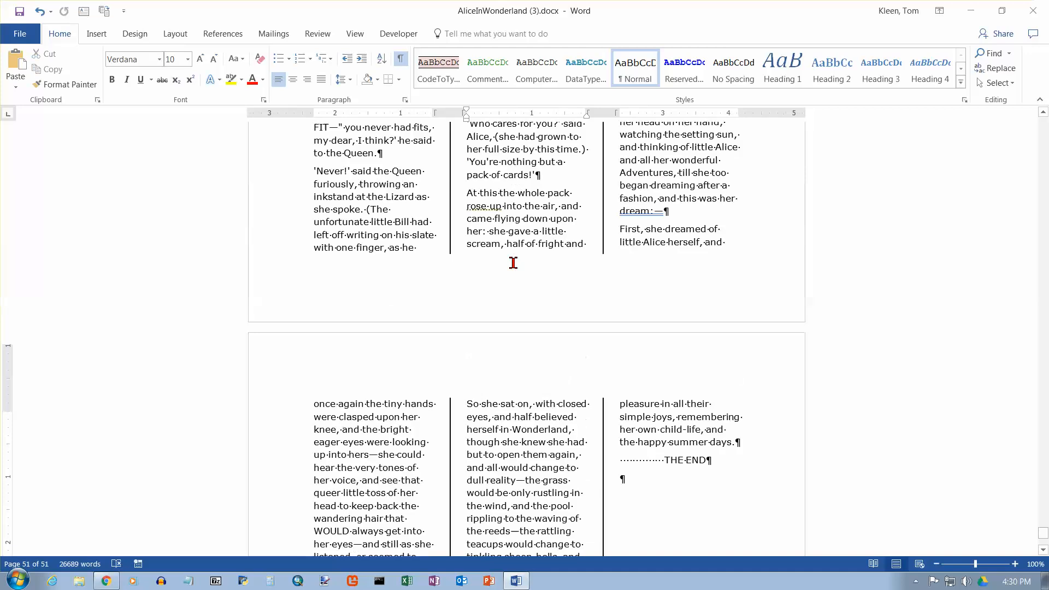
scroll(513, 263, "up", 8)
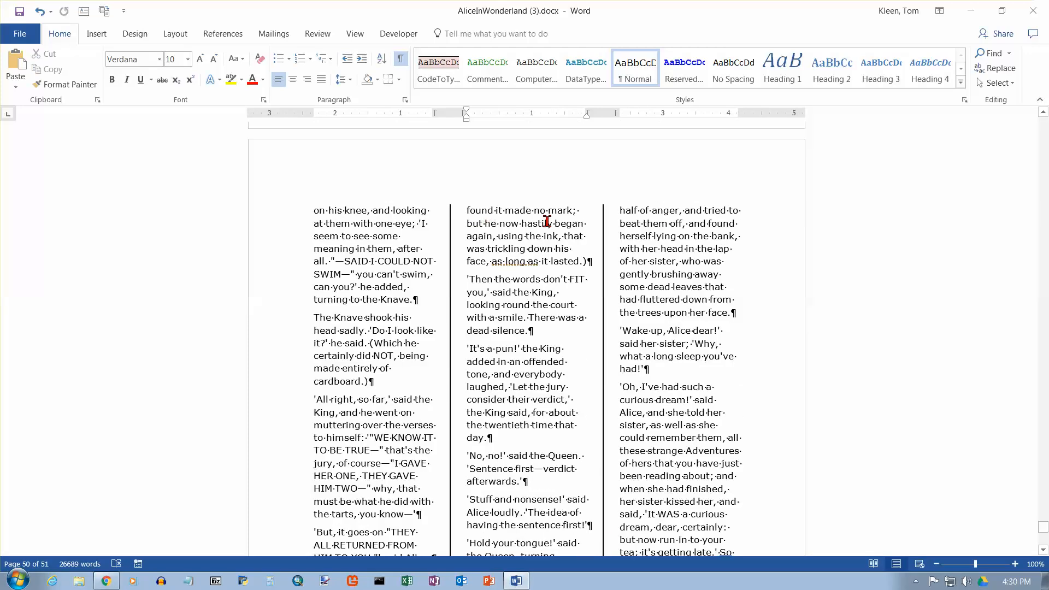
left_click(591, 213)
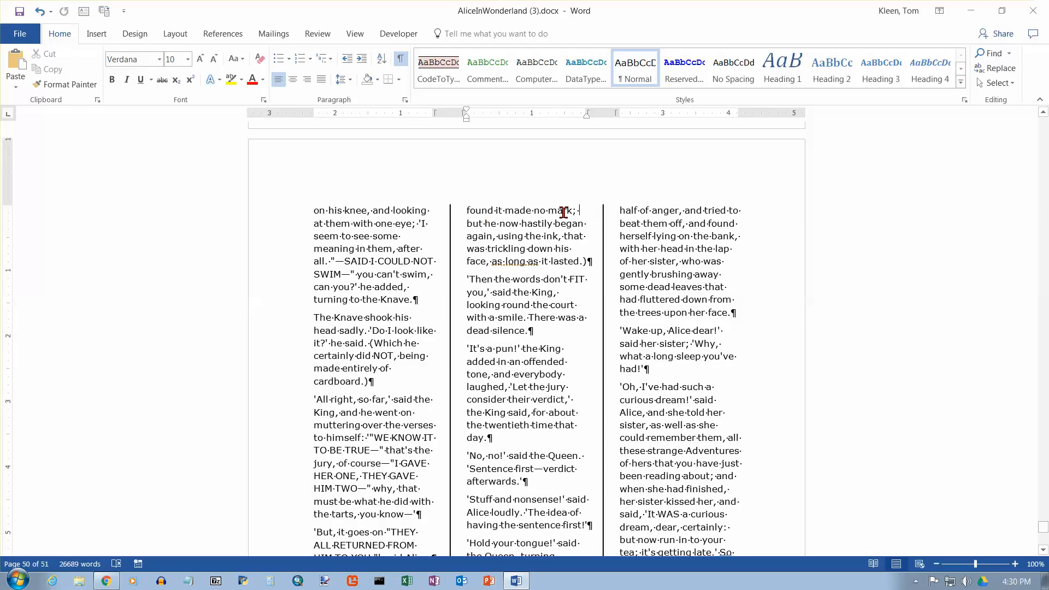
left_click(310, 212)
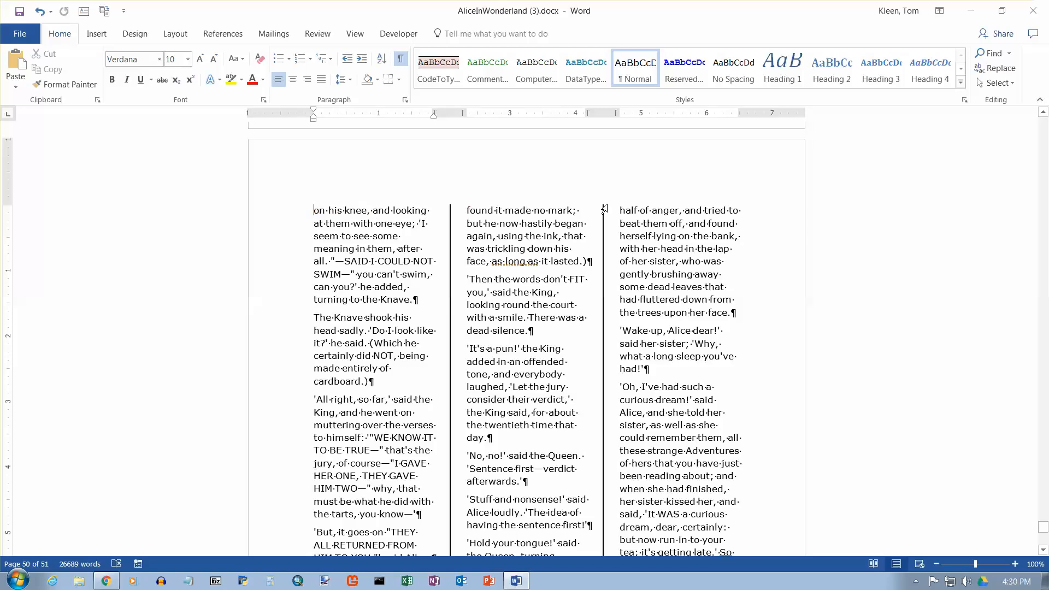